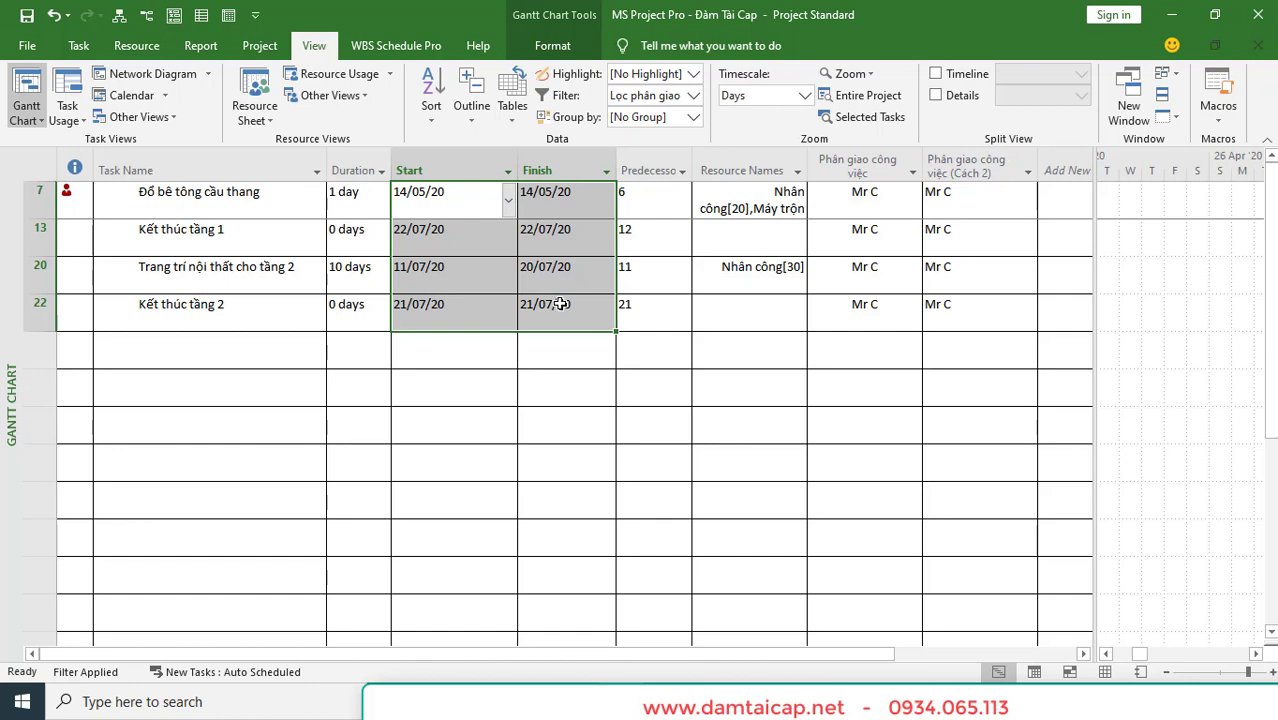
Step: Remove the task filter and fit the Start and Finish column widths to their contents
left_click(693, 95)
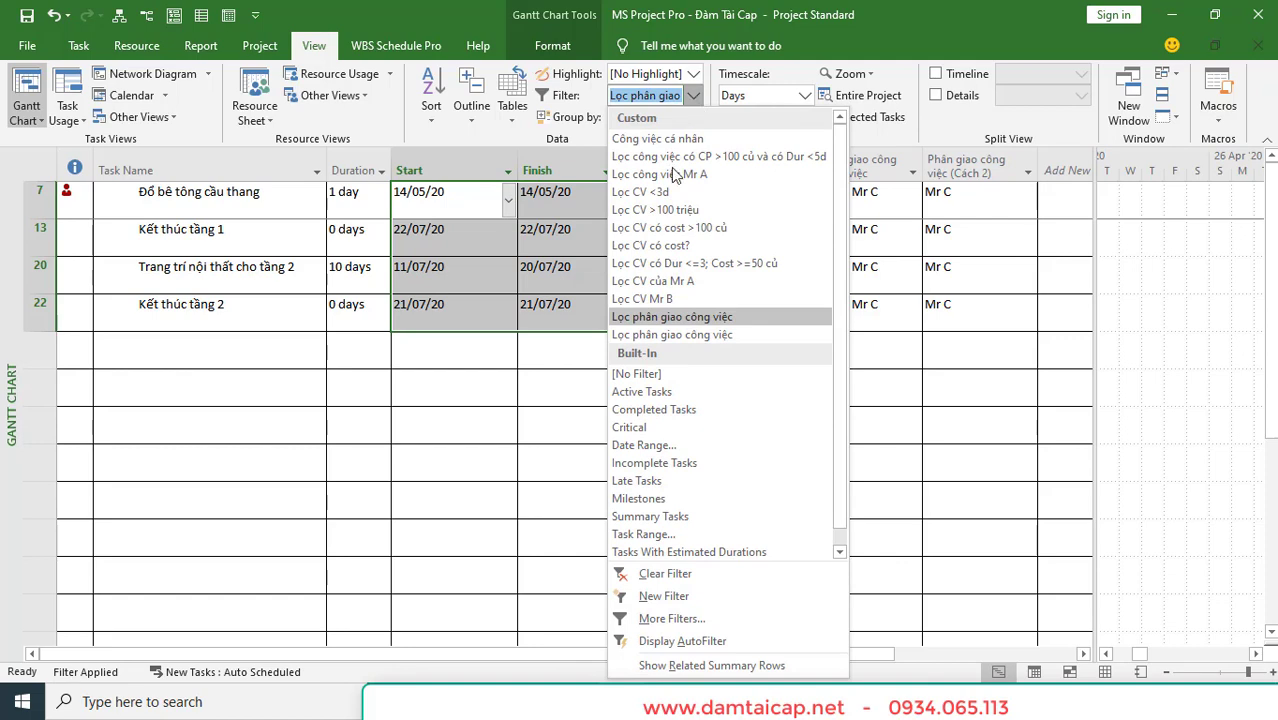
left_click(654, 377)
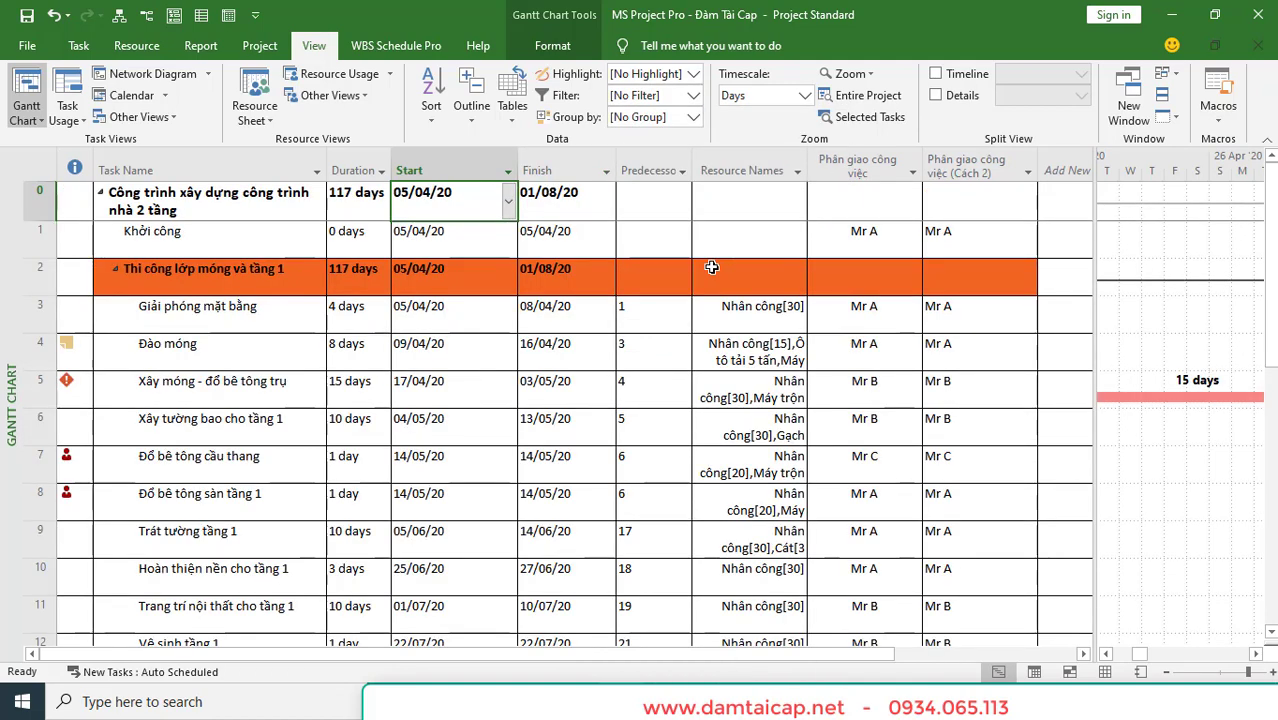
double_click(516, 171)
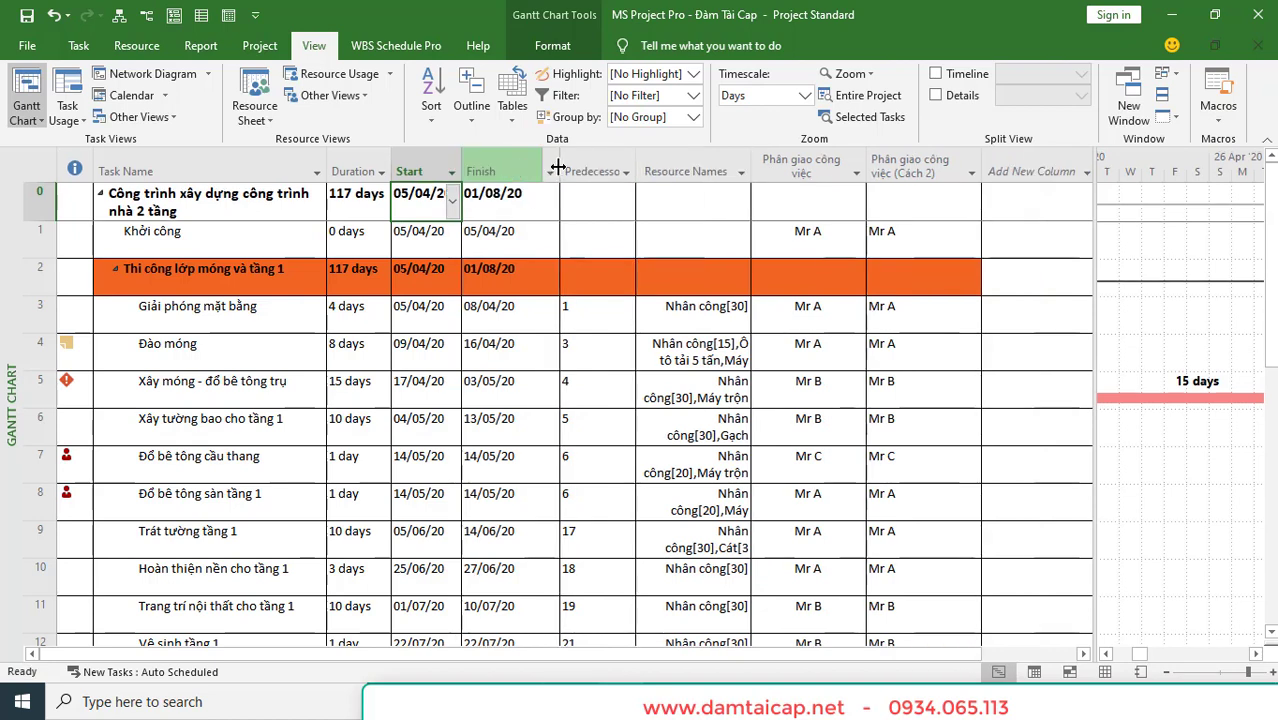
double_click(560, 168)
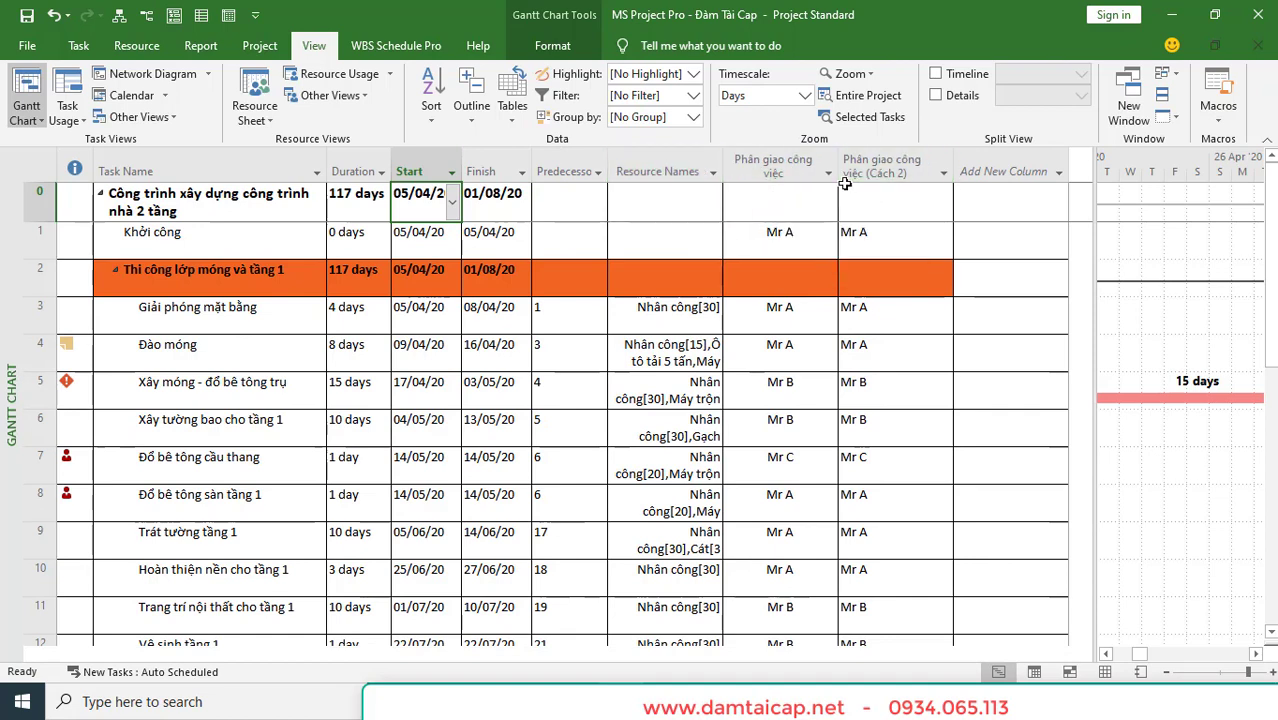
Step: Hide both "Phân giao công việc" columns and widen the Gantt chart area up to the Resource Names column
left_click_drag(806, 160, 888, 165)
right_click(888, 165)
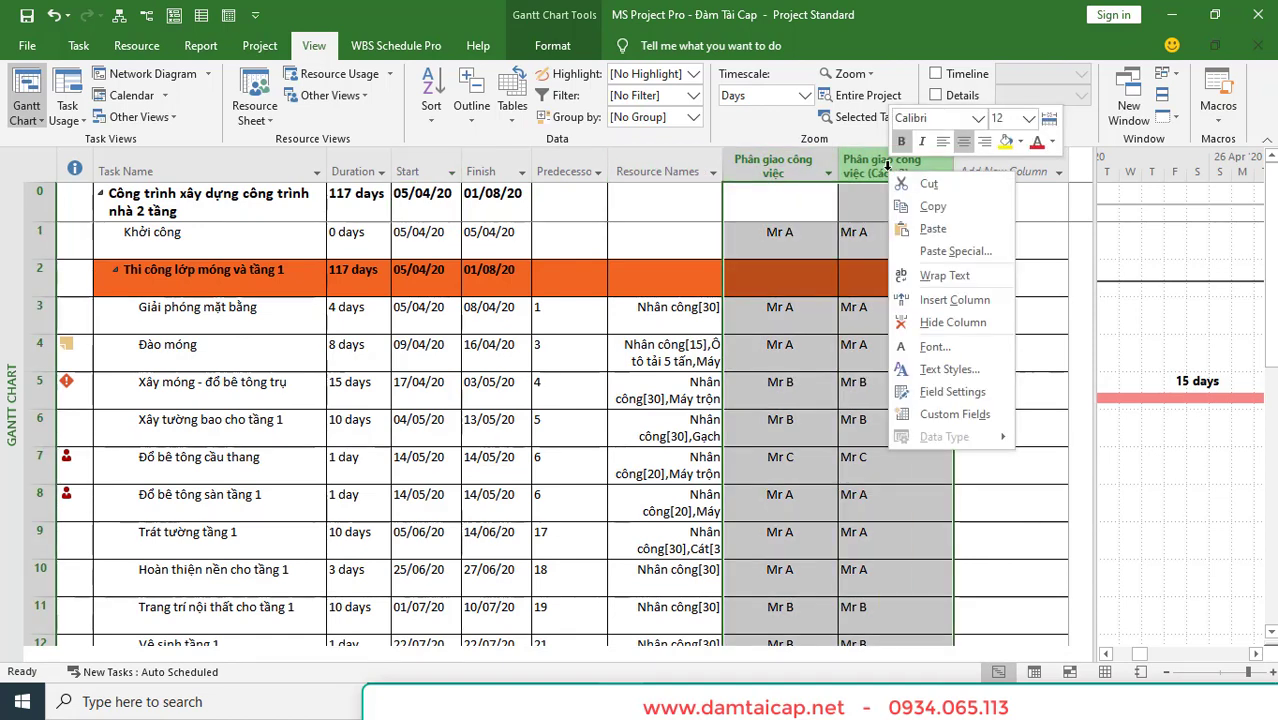
left_click(948, 322)
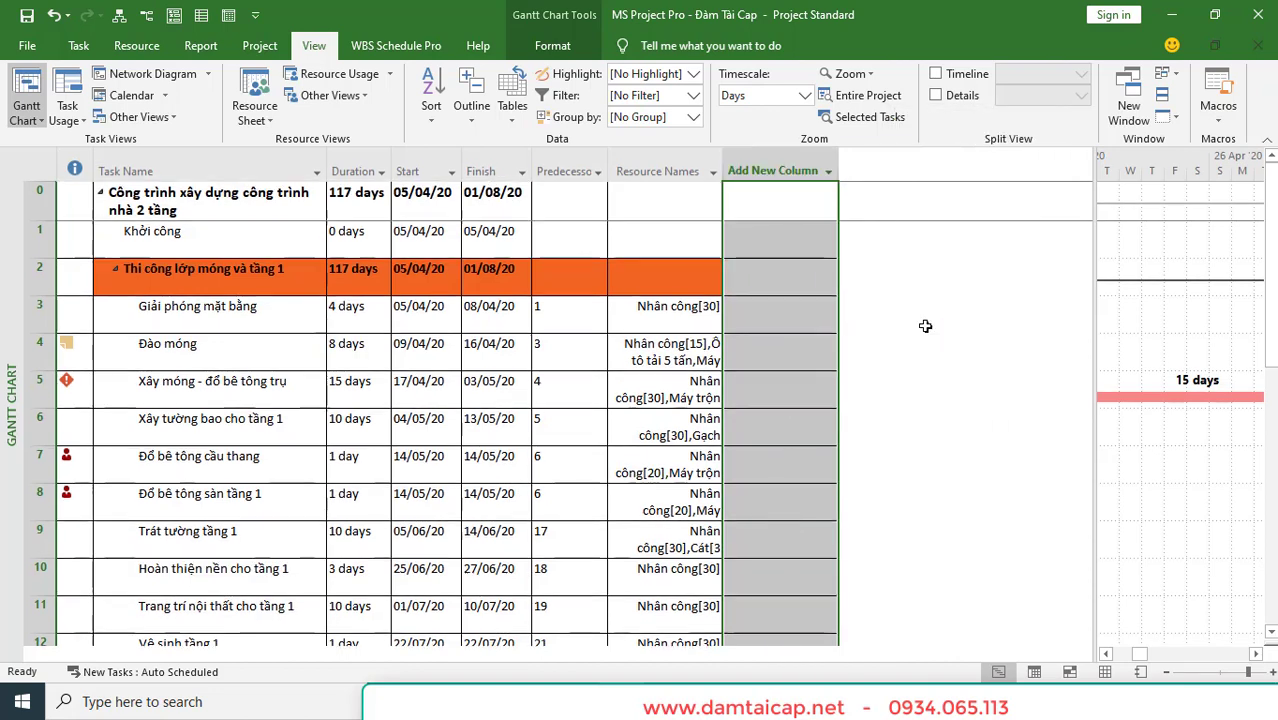
left_click_drag(1089, 193, 722, 209)
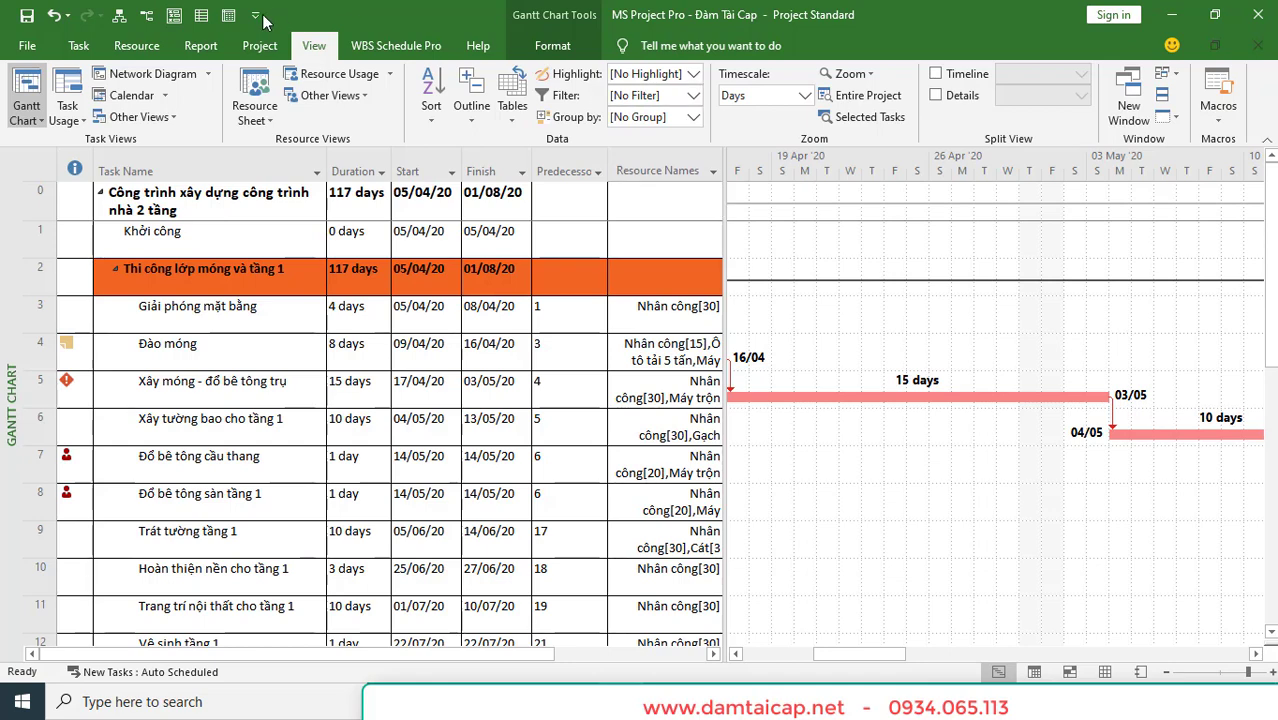
Step: Open the working time settings for the project calendar "Lịch DA nhà dân"
left_click(252, 50)
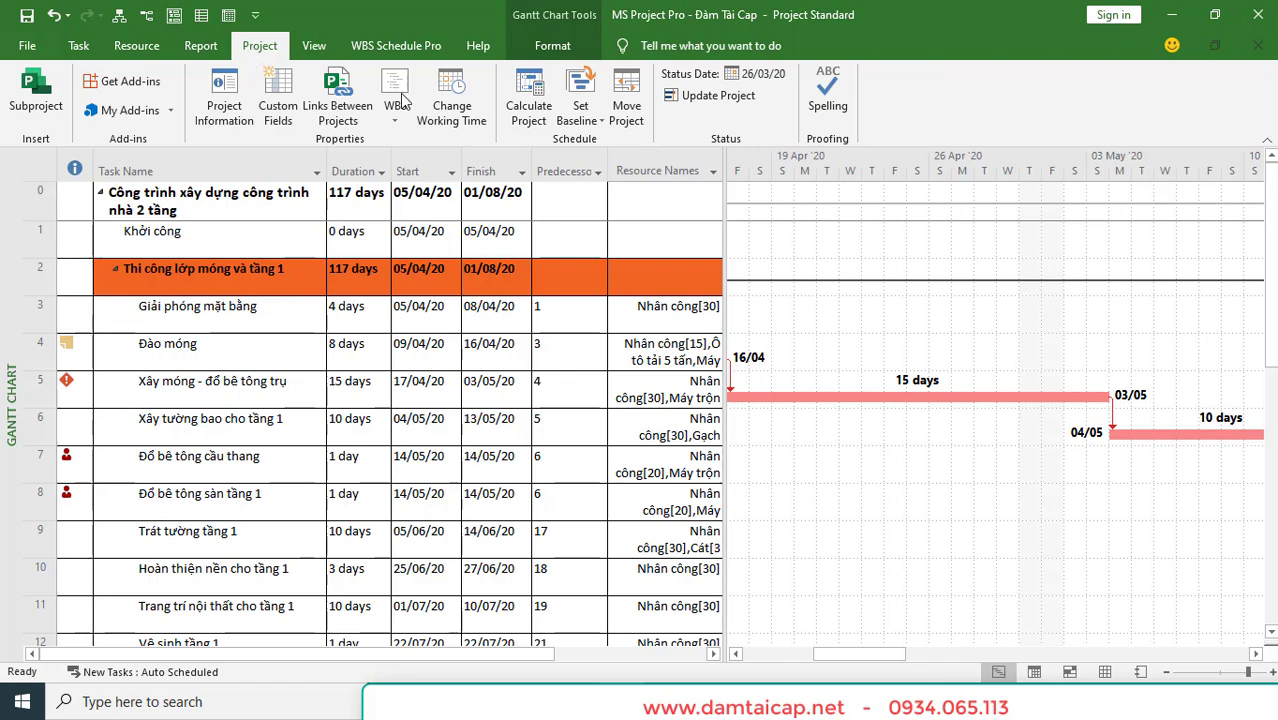
left_click(449, 119)
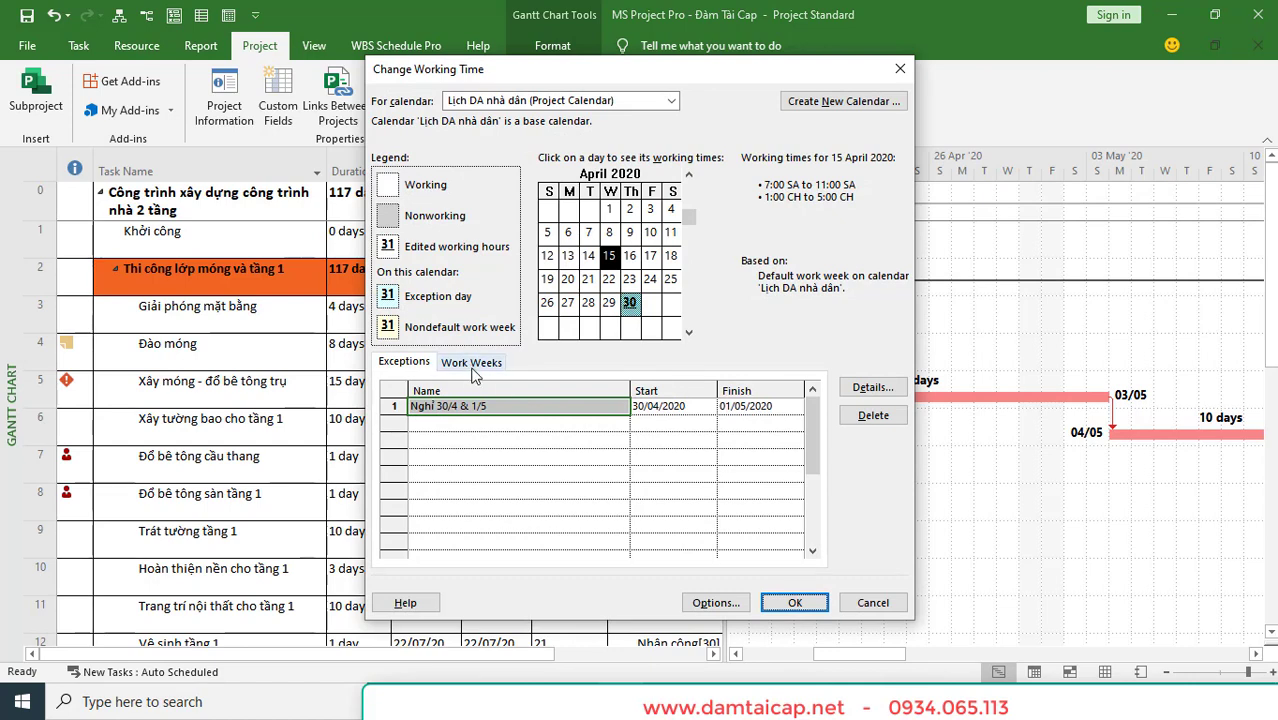
left_click_drag(521, 77, 559, 22)
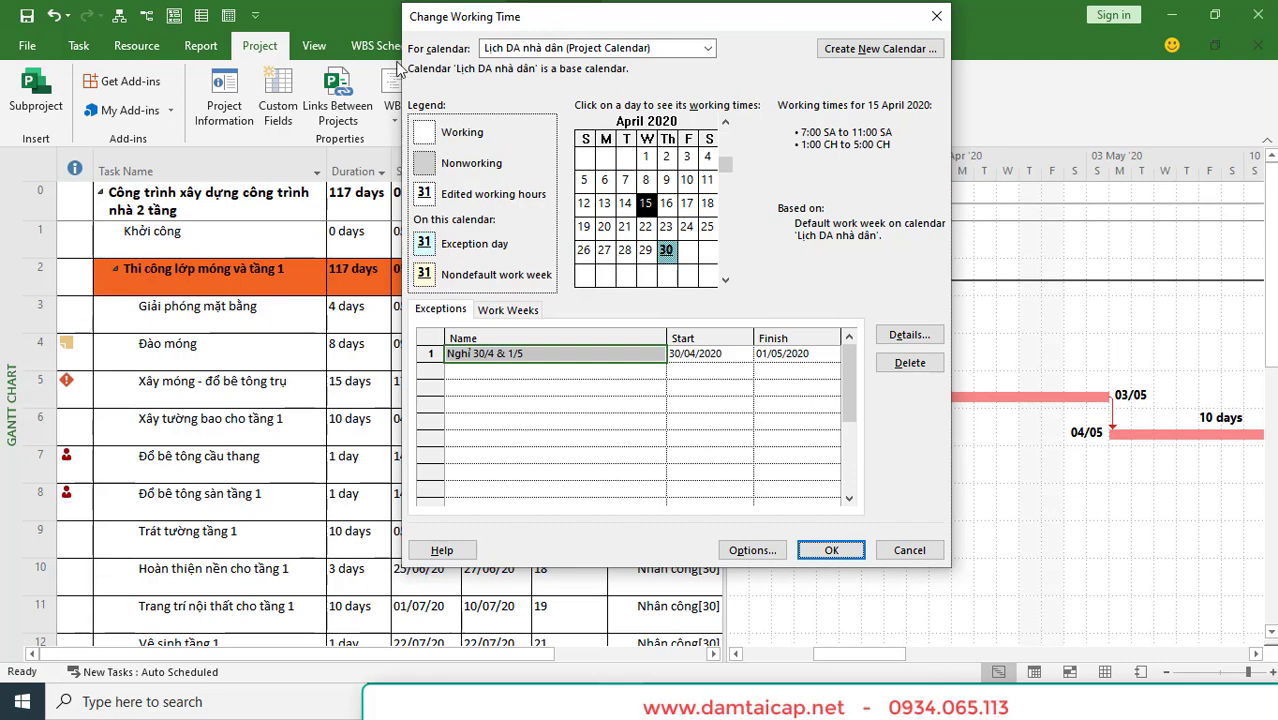
left_click(578, 371)
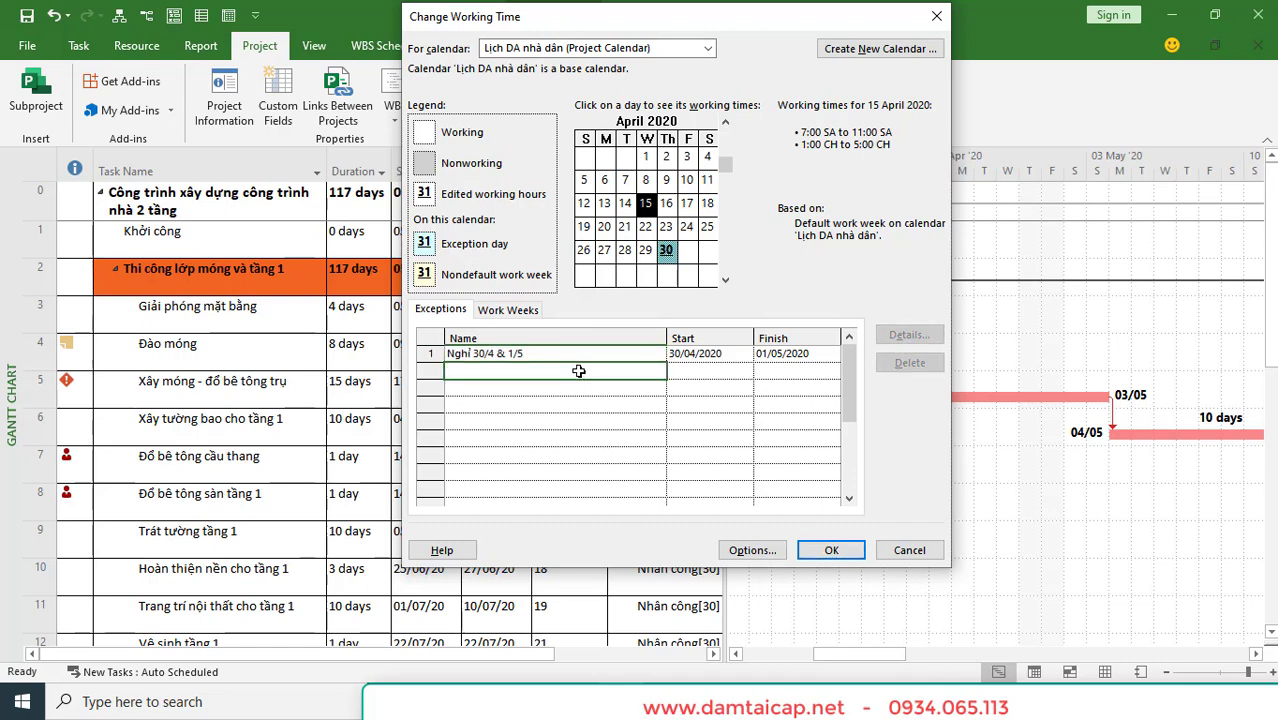
left_click(724, 368)
left_click(780, 370)
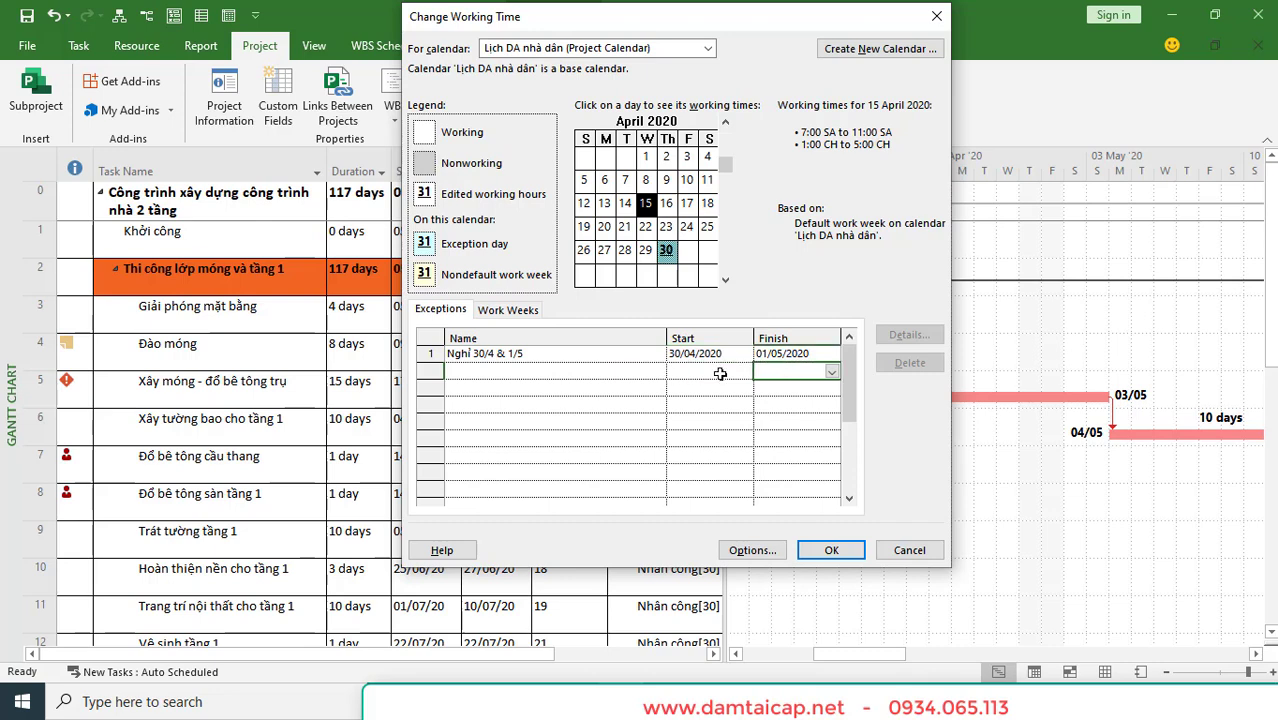
left_click(720, 372)
left_click(818, 372)
left_click(697, 377)
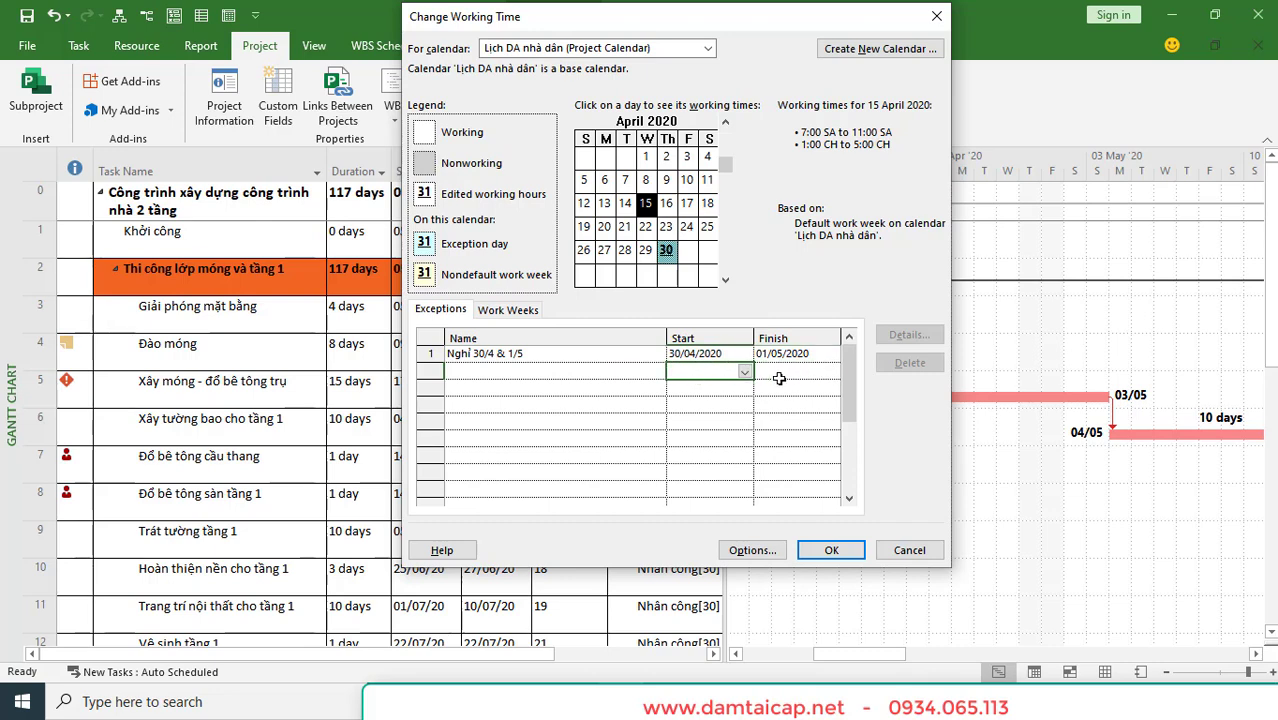
left_click(785, 376)
left_click(498, 392)
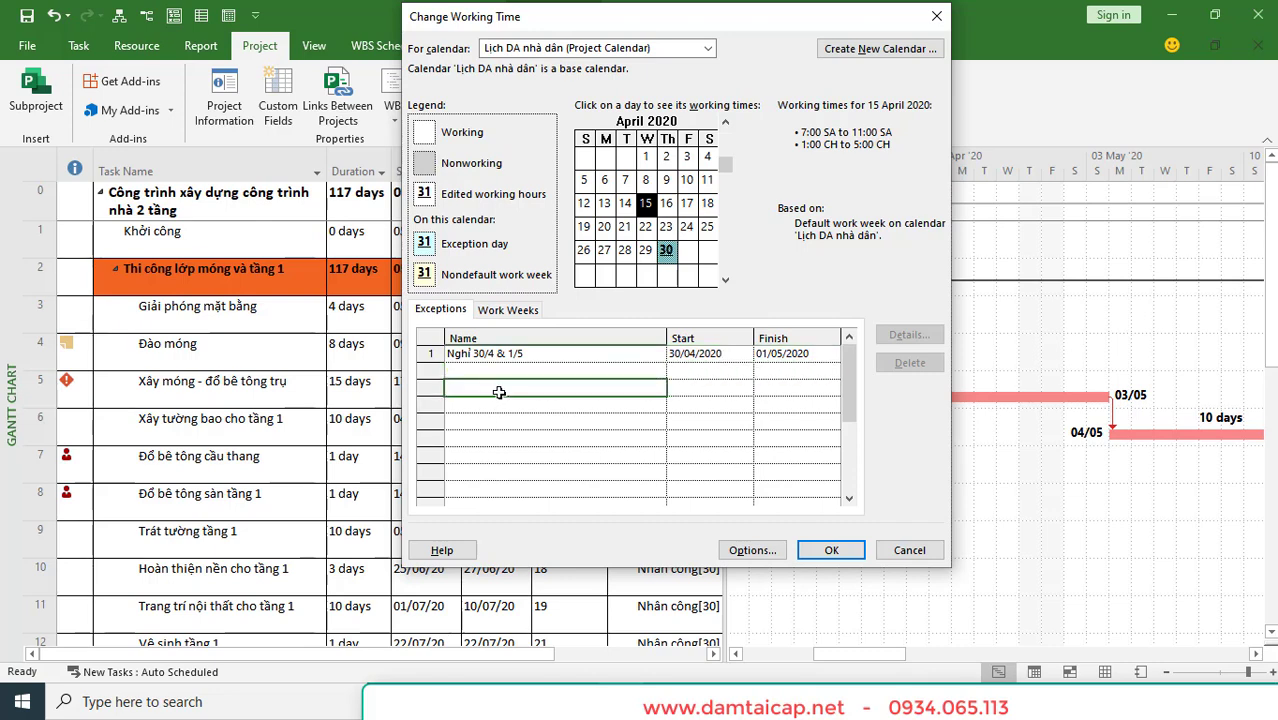
left_click(720, 386)
left_click(800, 386)
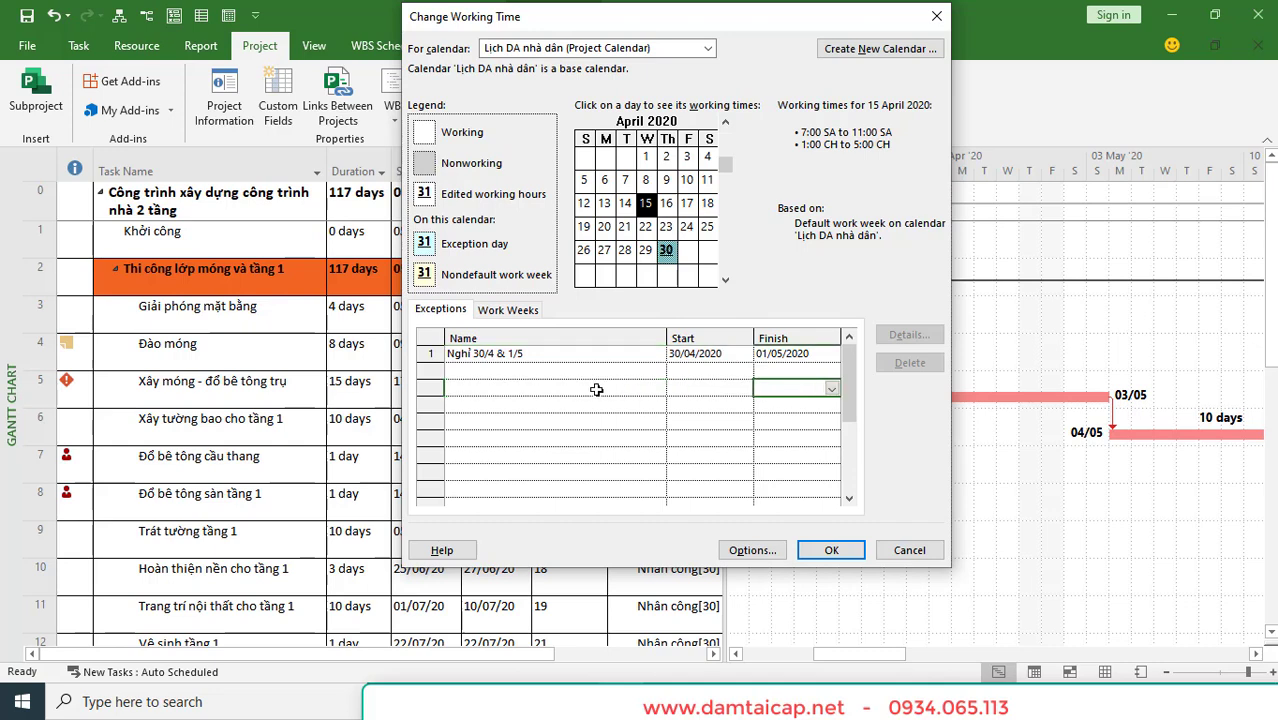
left_click(531, 402)
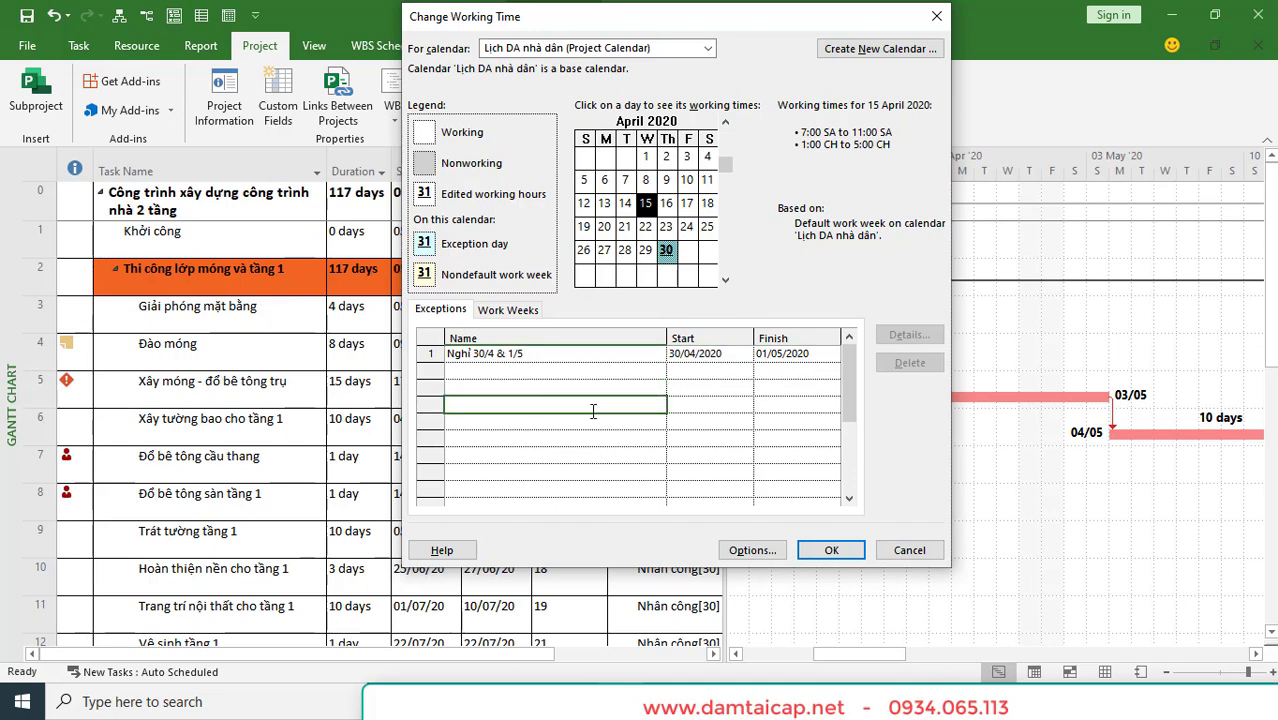
left_click(697, 404)
left_click(806, 403)
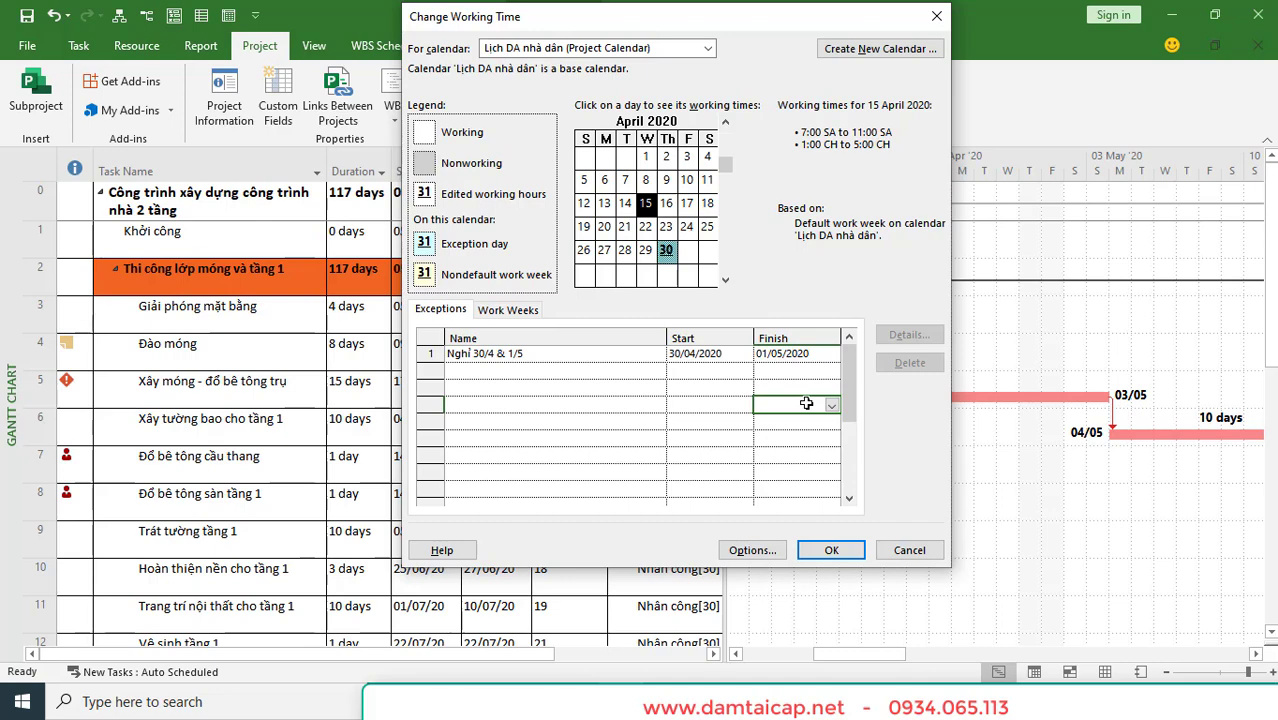
Step: Try a yearly recurrence for the "Nghỉ 30/4 & 1/5" exception with an end date of 30/04/25
left_click(587, 359)
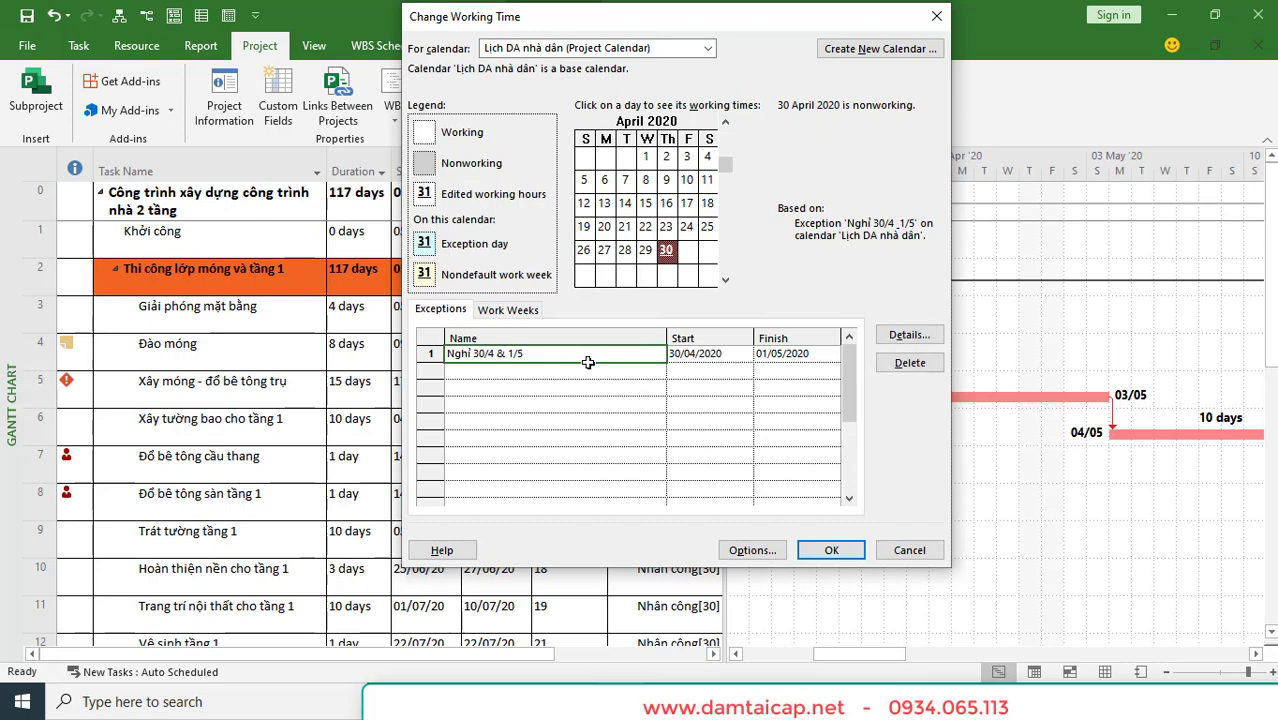
left_click(915, 337)
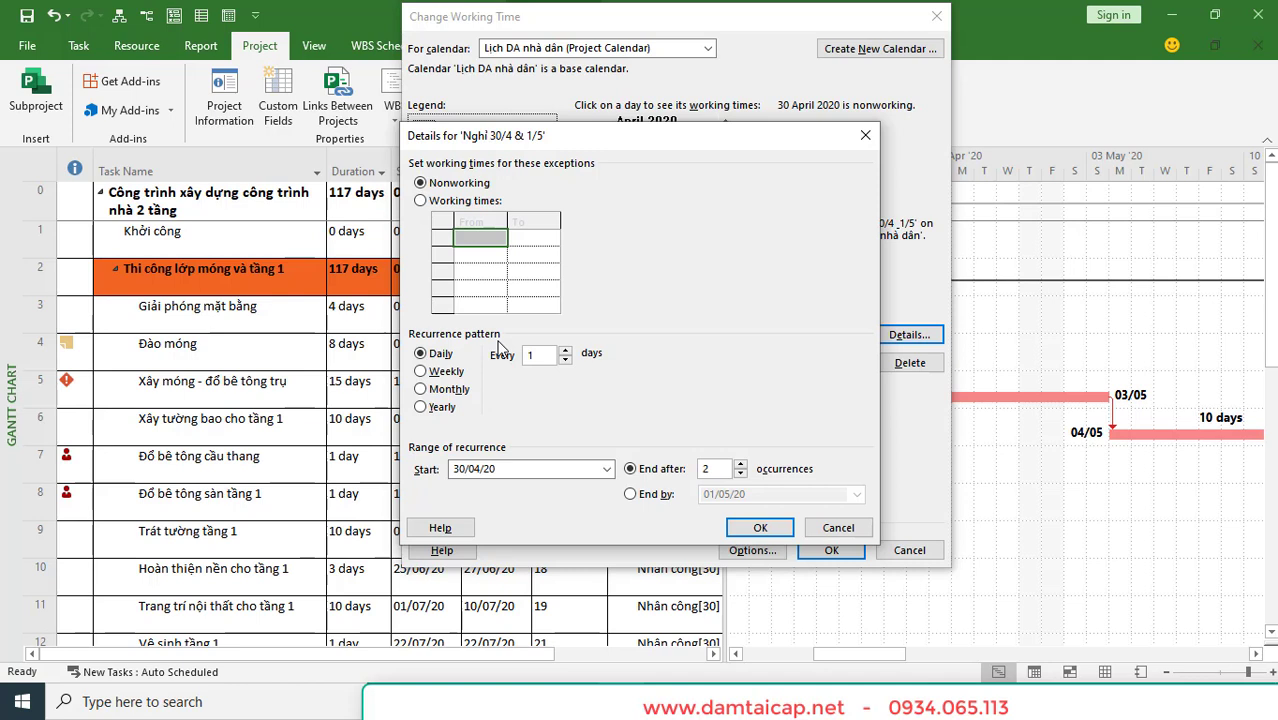
left_click(424, 408)
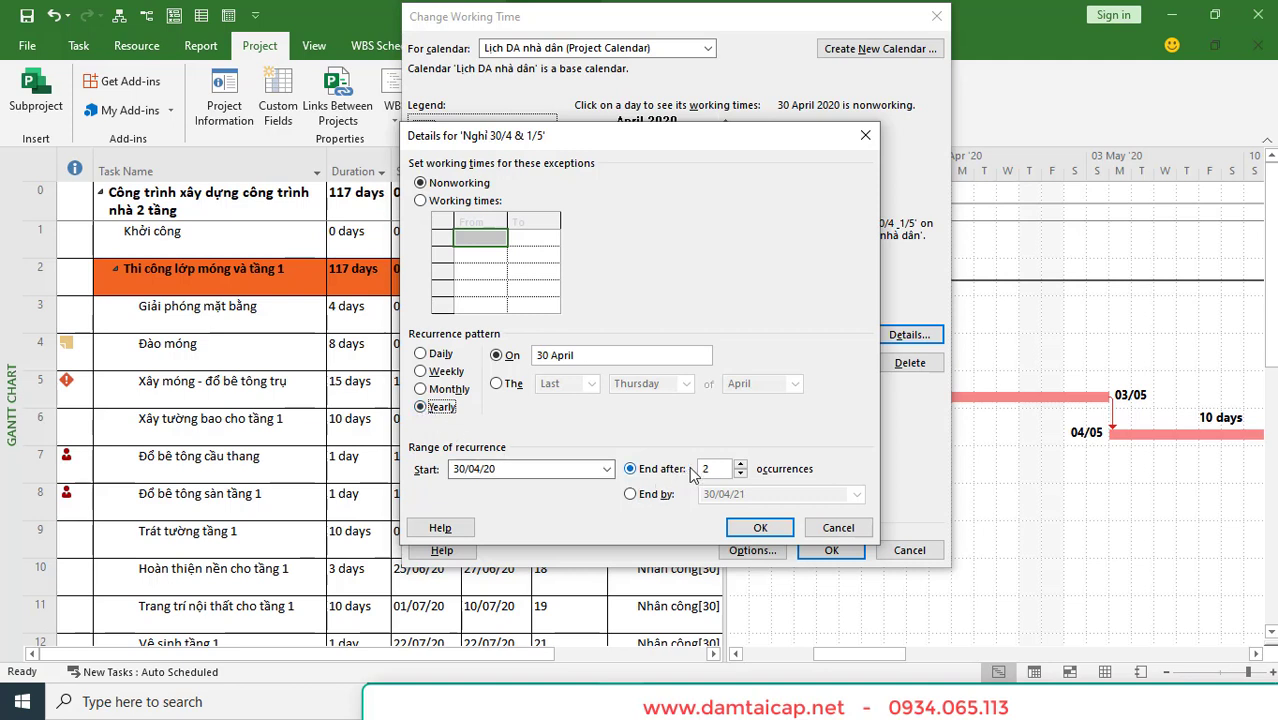
left_click(741, 473)
left_click(631, 495)
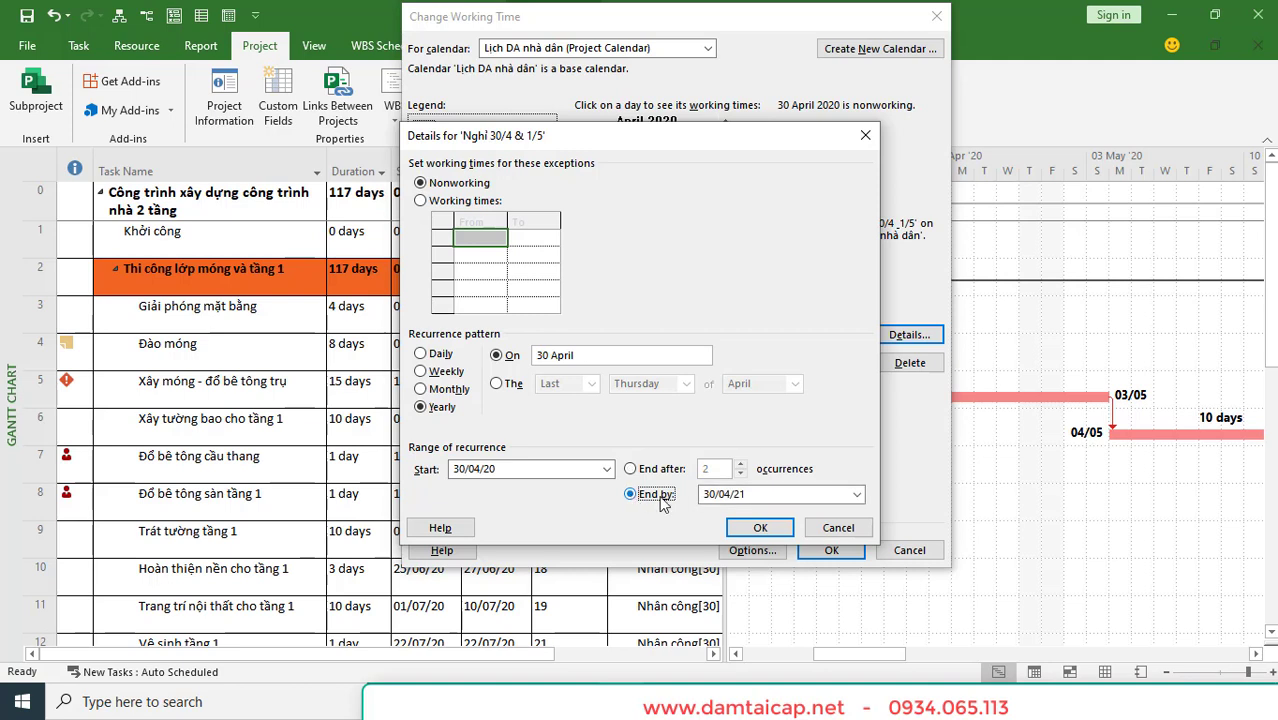
left_click(750, 494)
left_click(750, 494)
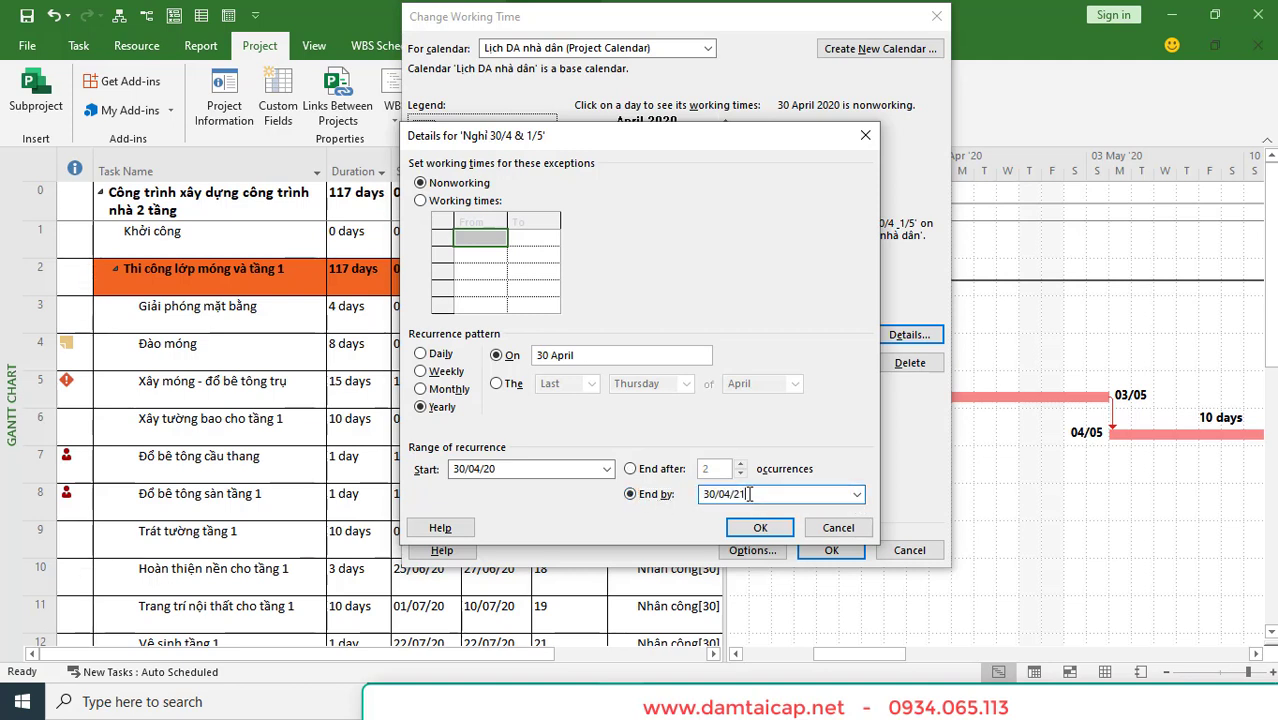
key("BackSpace")
type("5")
left_click(630, 468)
left_click(700, 468)
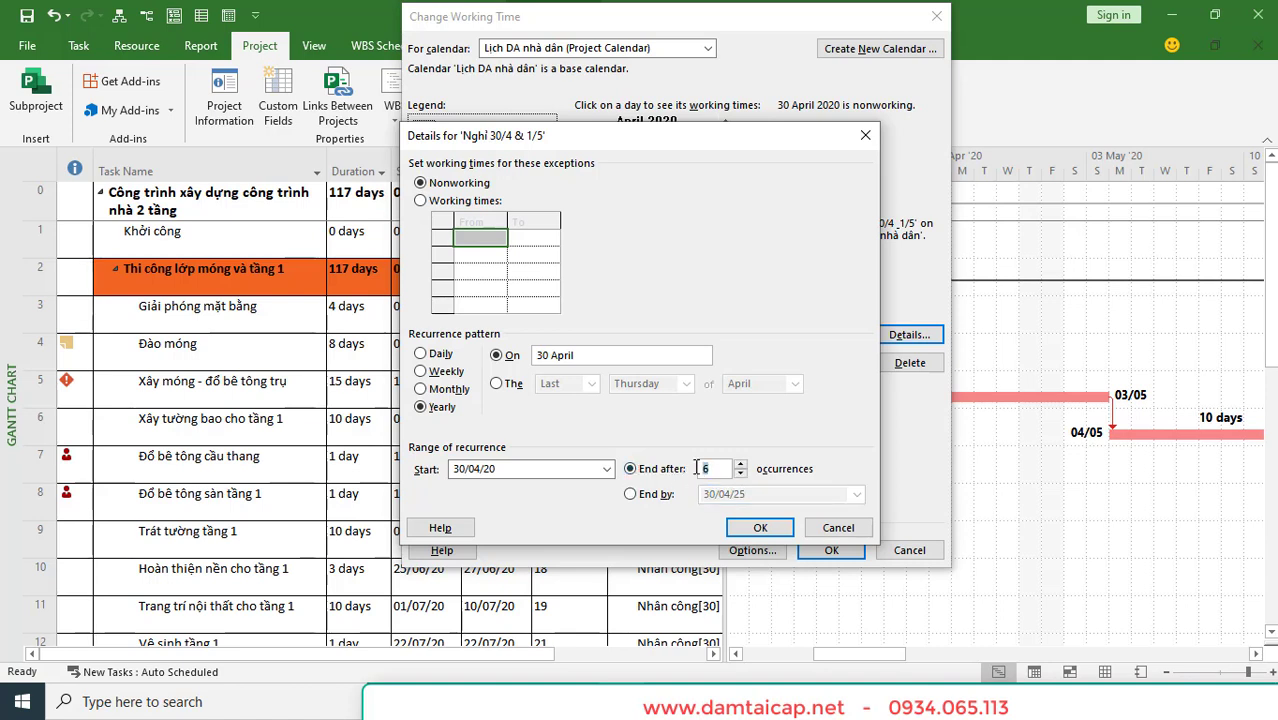
left_click_drag(697, 468, 723, 468)
Step: Compare ending the recurrence by date with ending it after a number of occurrences, and discard the exception's changes
left_click(632, 494)
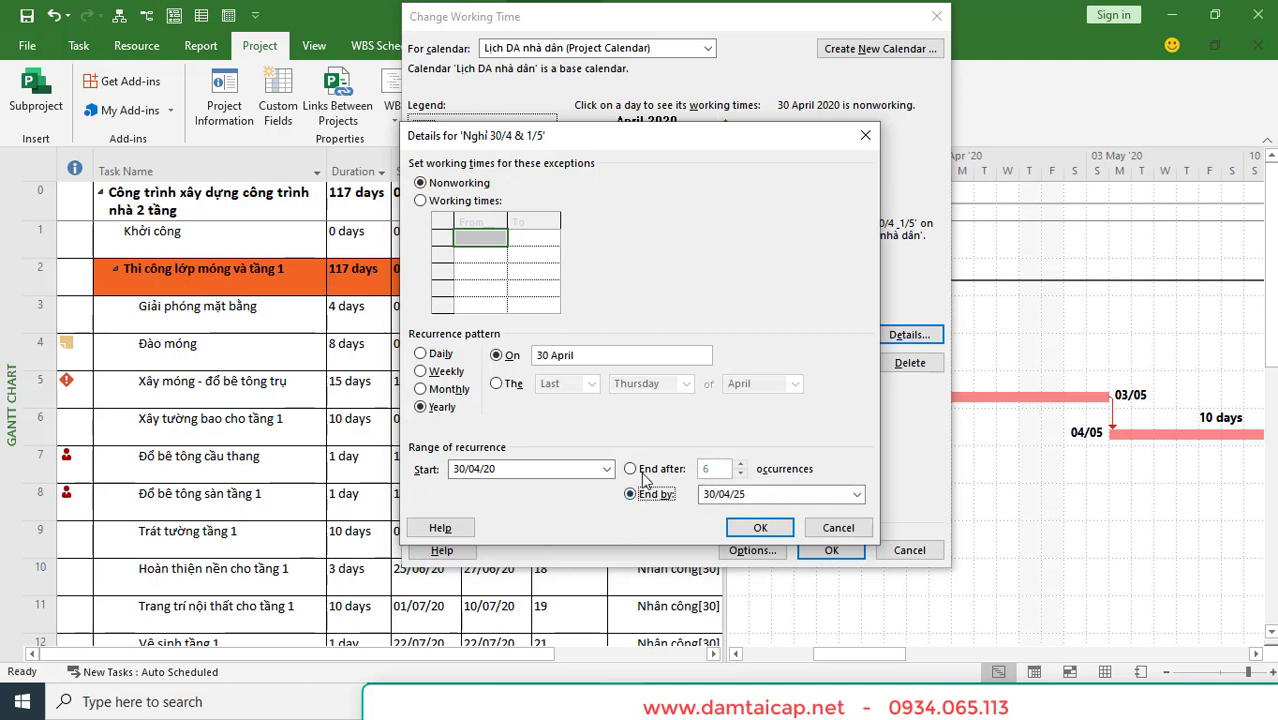
left_click(643, 472)
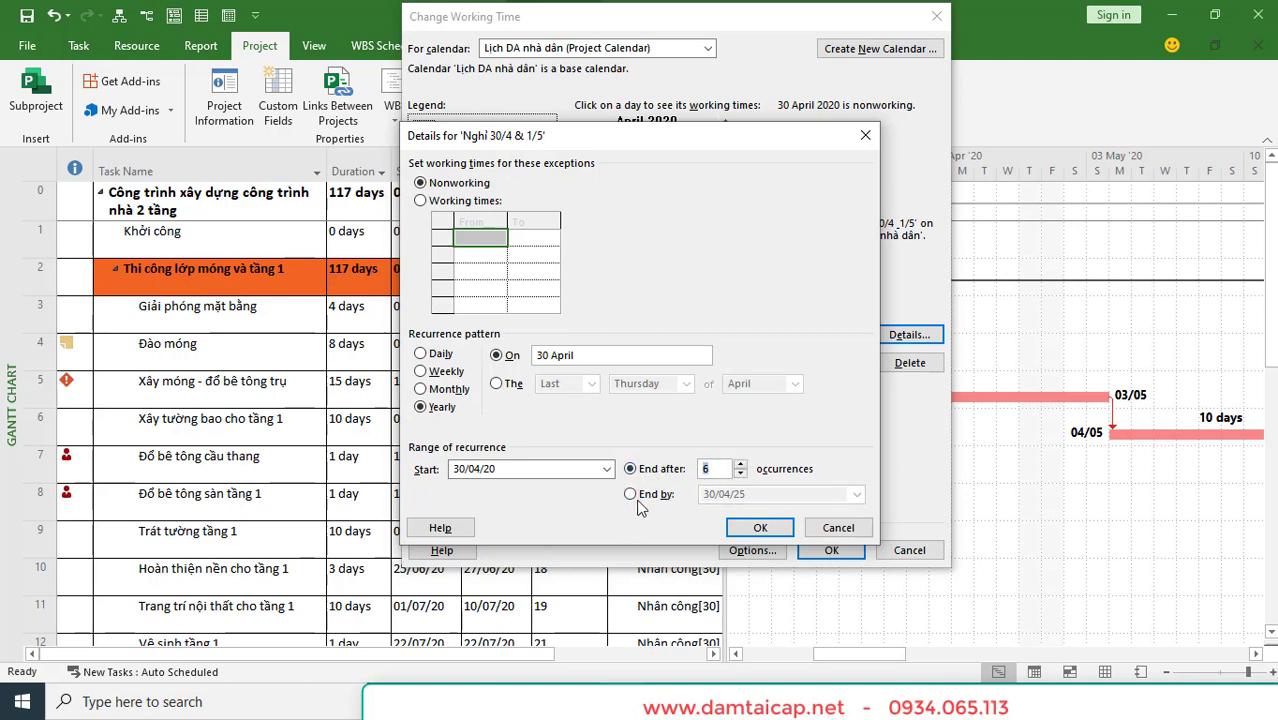
left_click(632, 494)
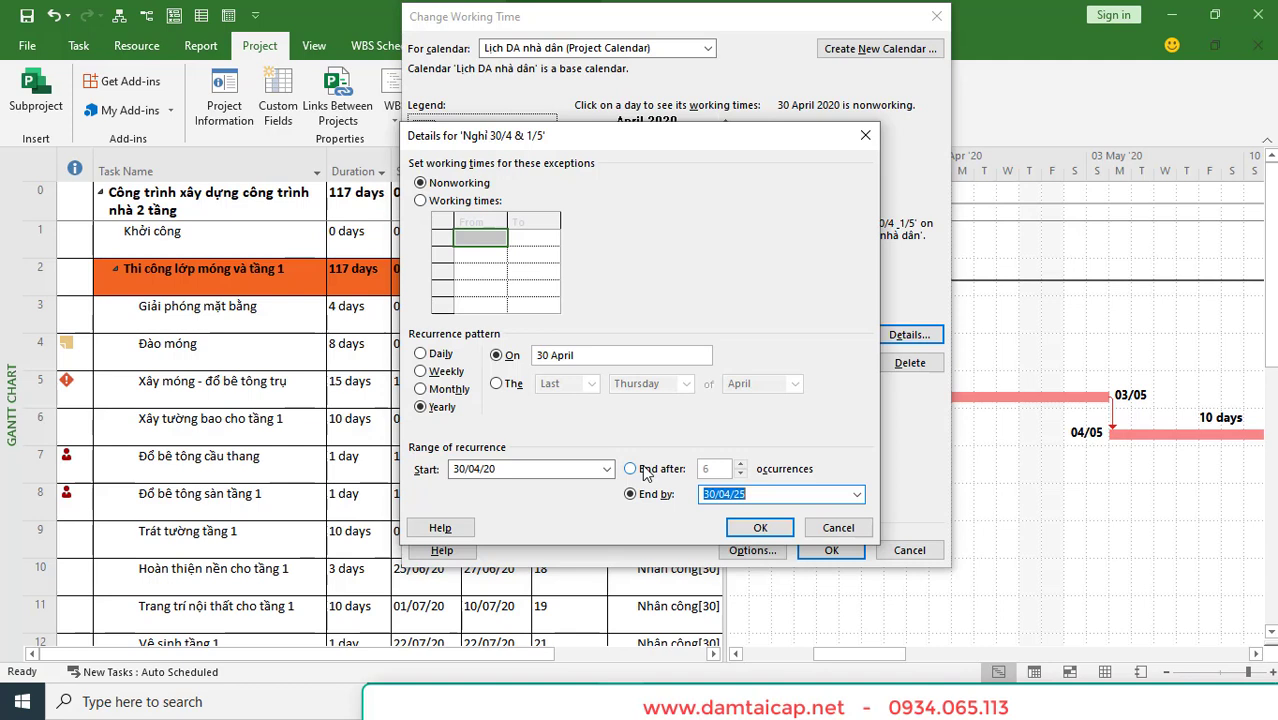
left_click(645, 470)
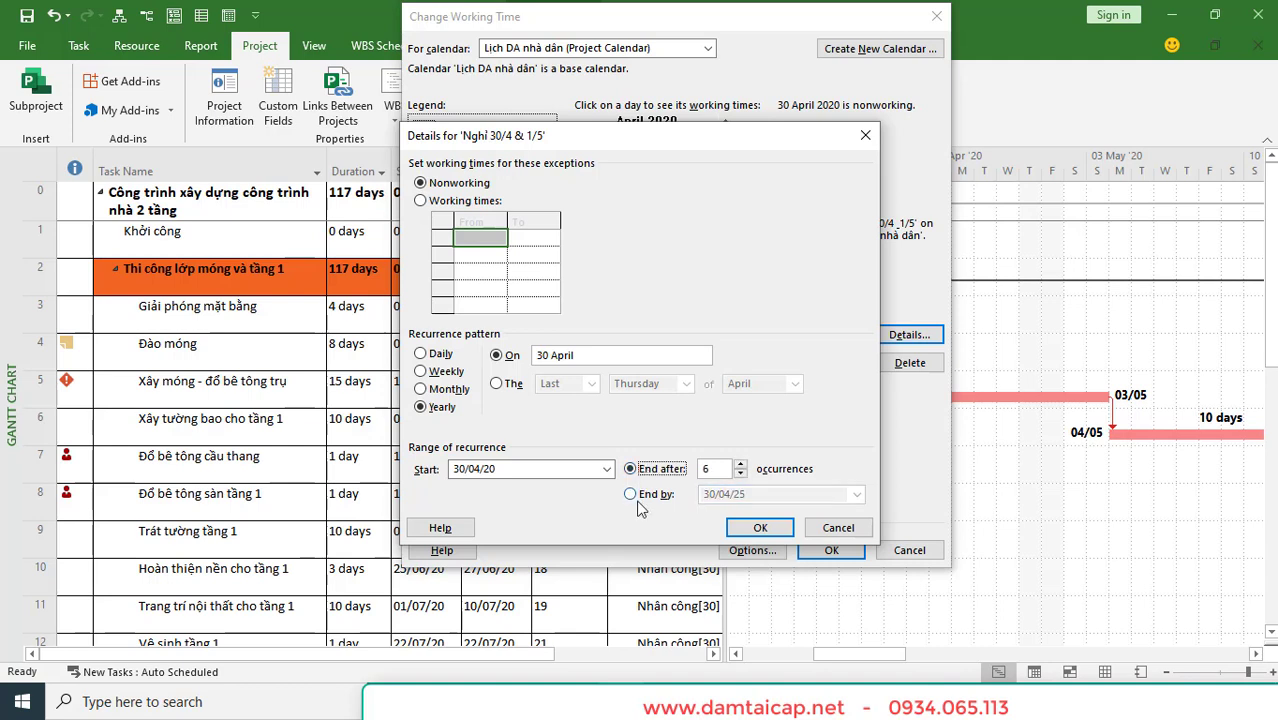
left_click(632, 494)
left_click(632, 469)
left_click(631, 494)
left_click(658, 469)
left_click(838, 530)
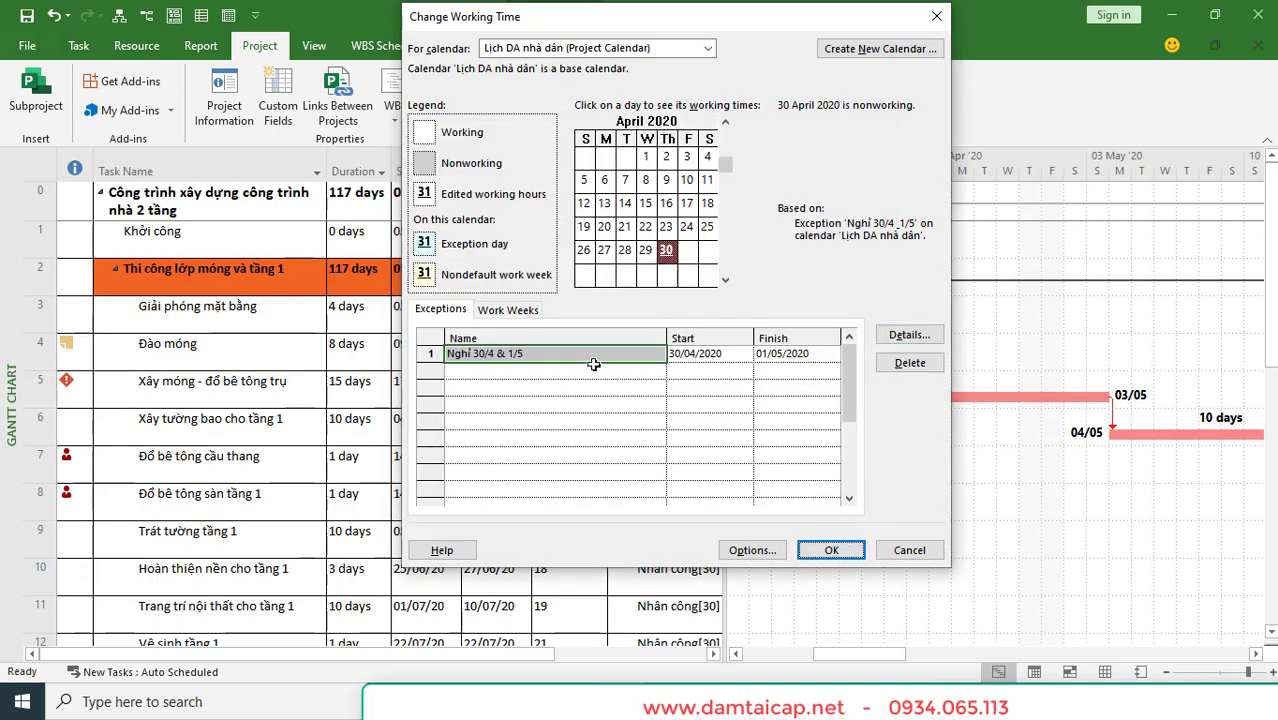
Step: Reopen the details of the "Nghỉ 30/4 & 1/5" exception and set its recurrence pattern to yearly
left_click(909, 337)
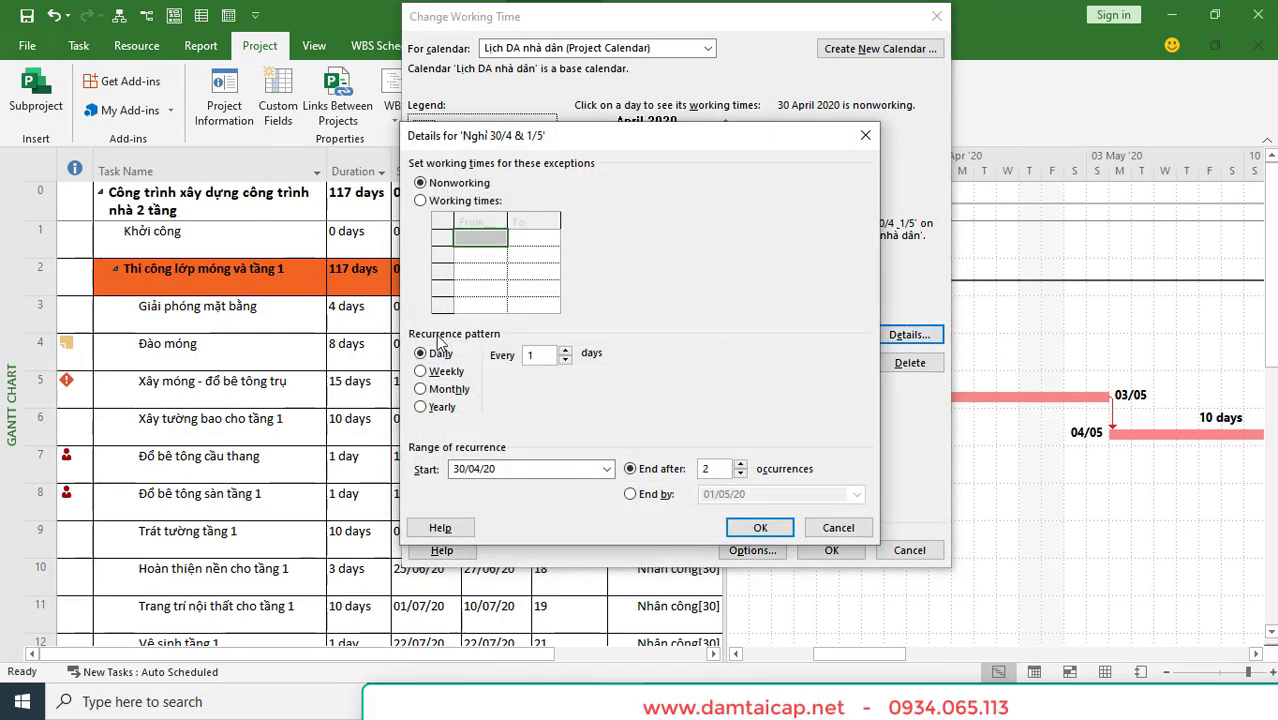
left_click(432, 408)
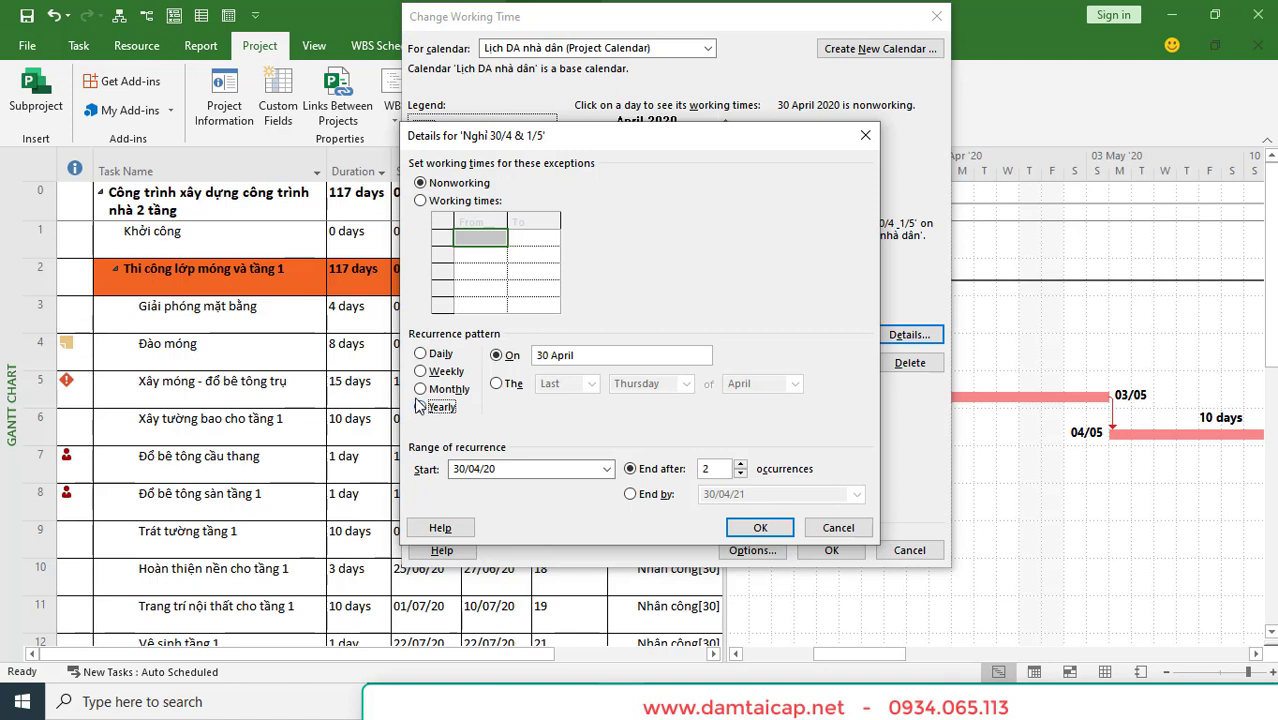
left_click(420, 389)
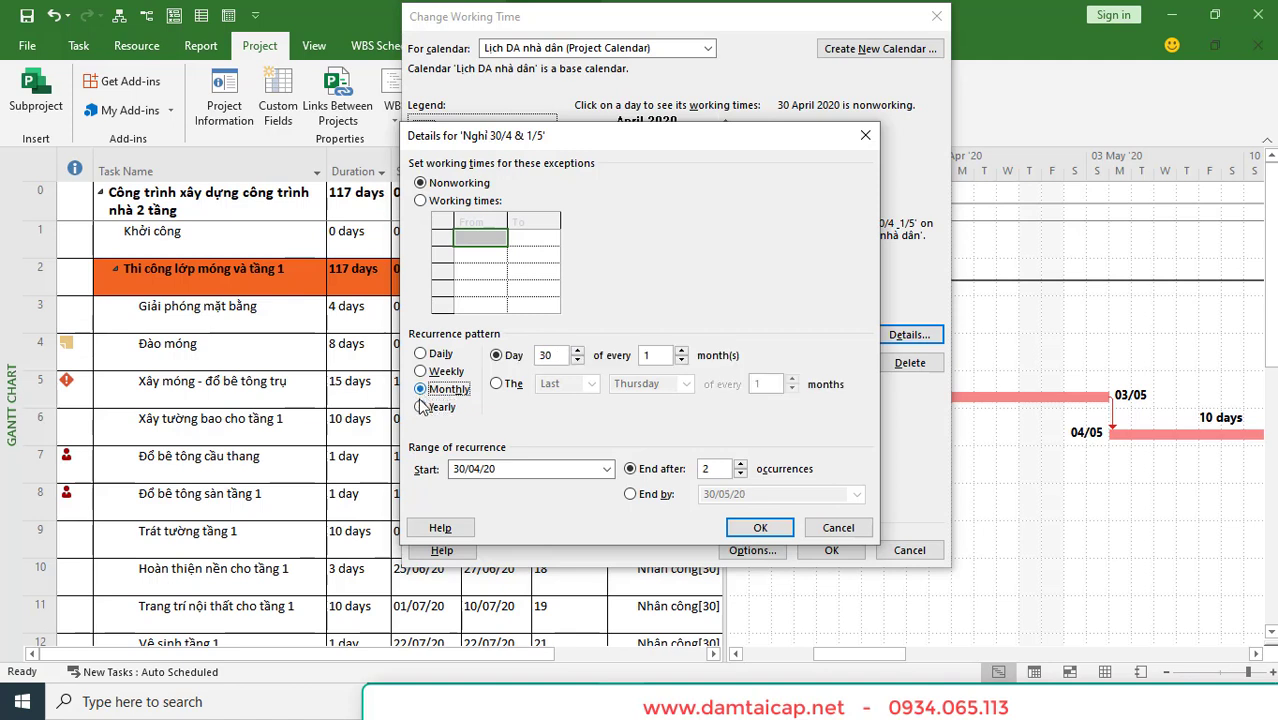
left_click(421, 407)
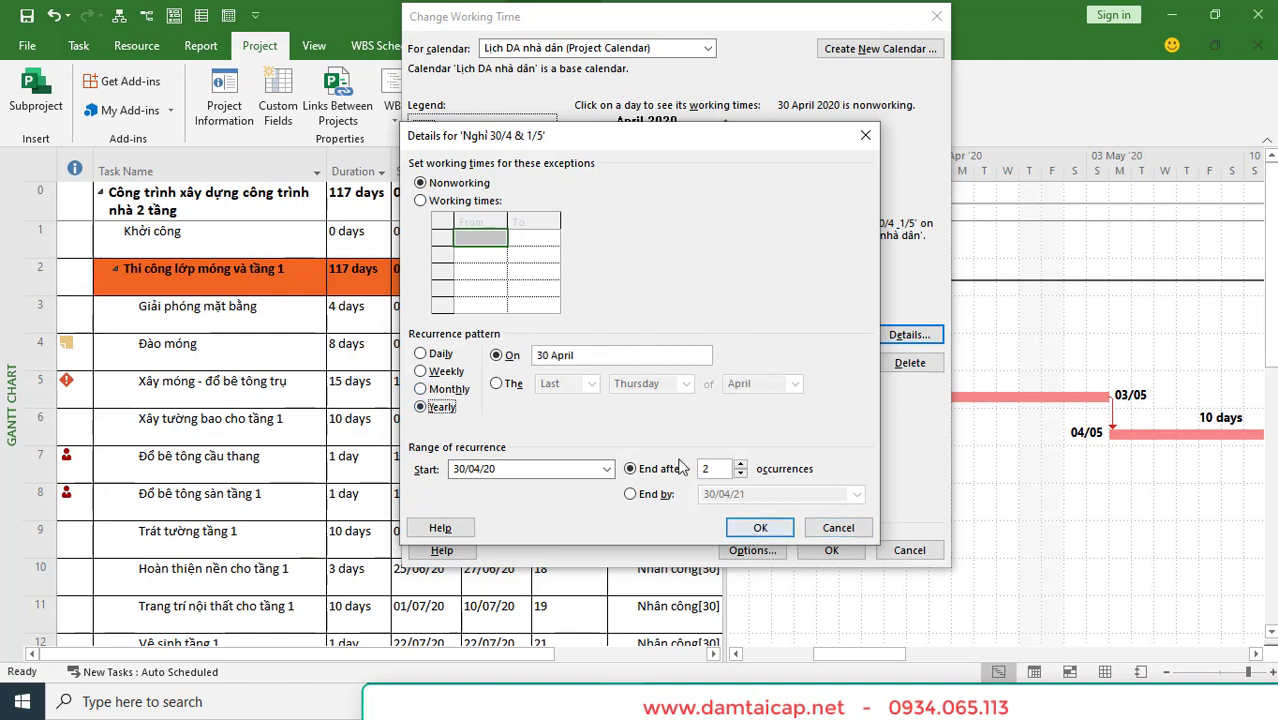
Step: Set the yearly recurrence of the "Nghỉ 30/4 & 1/5" exception to end after 3 occurrences and accept its details
left_click(630, 494)
left_click(630, 468)
left_click(630, 494)
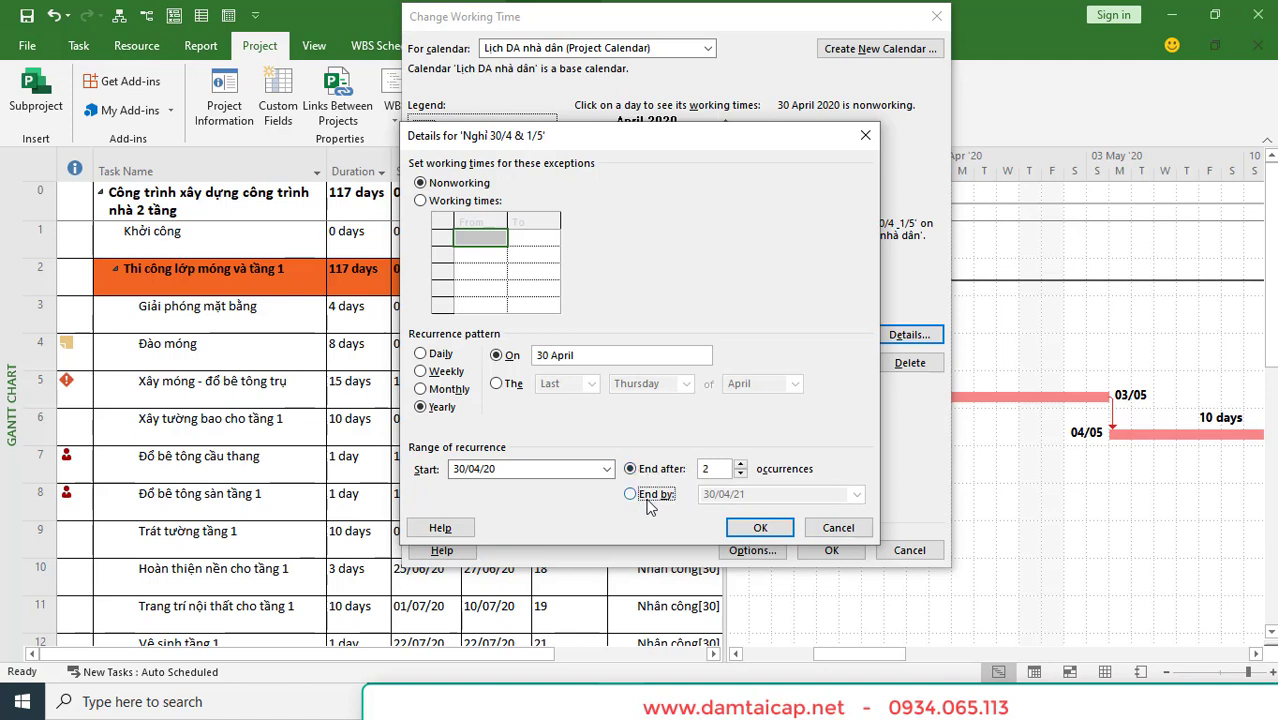
left_click(648, 472)
left_click(656, 498)
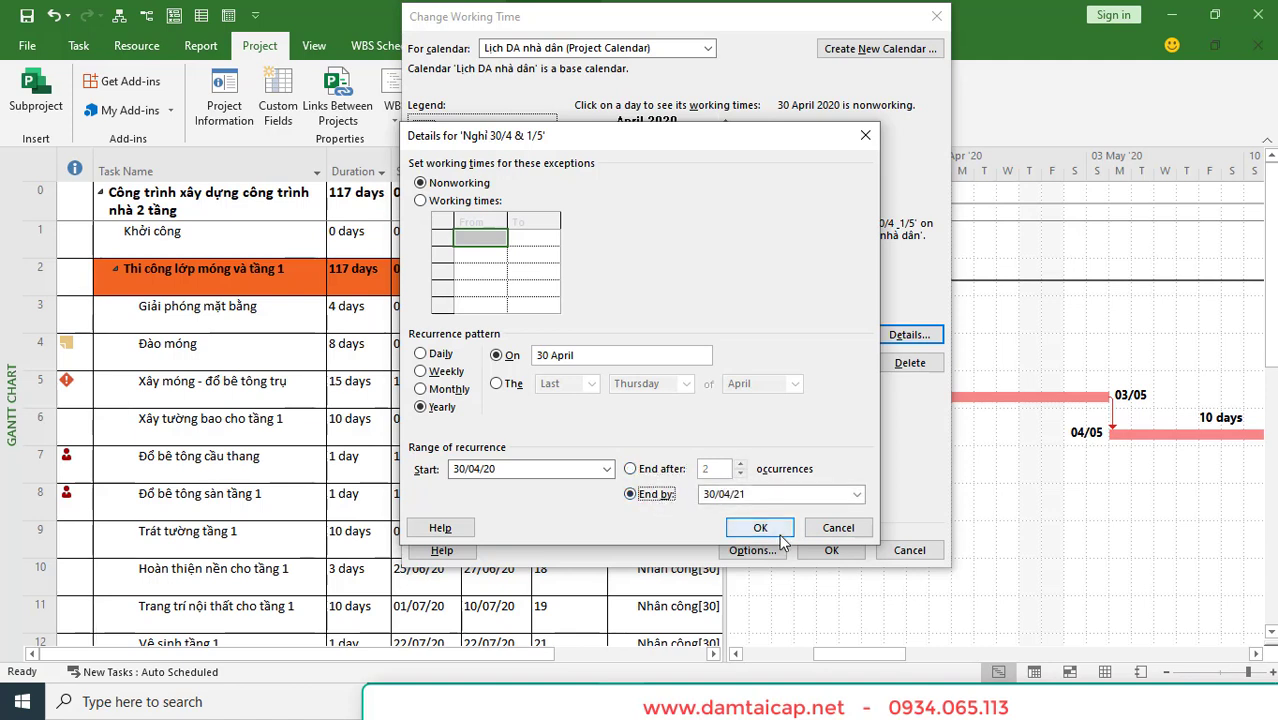
left_click(630, 468)
double_click(707, 468)
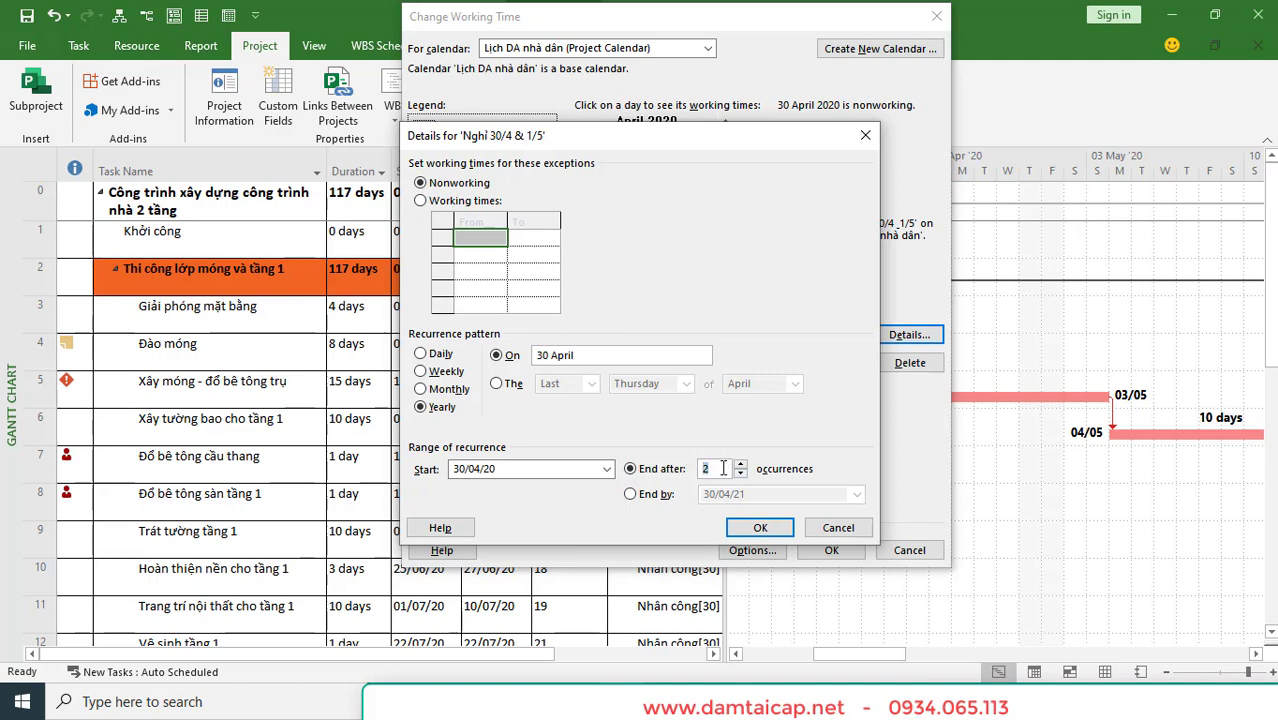
type("3")
left_click(759, 530)
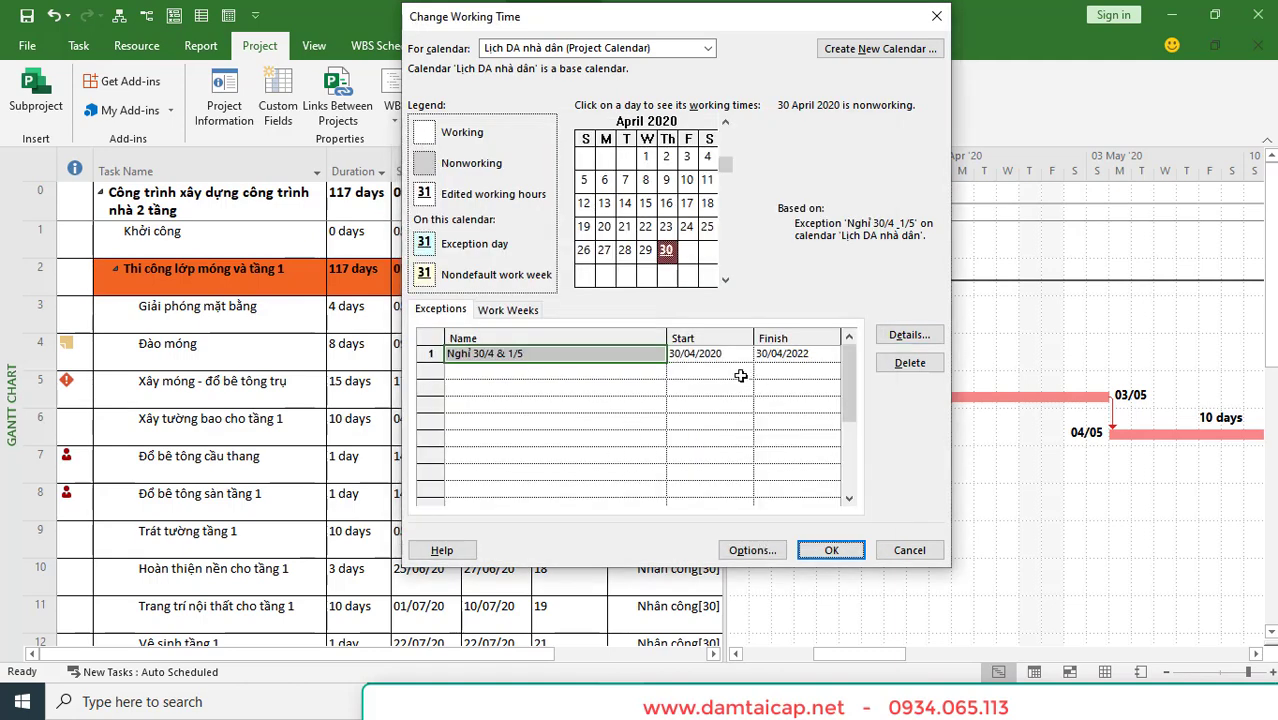
Step: Rename the "Nghỉ 30/4 & 1/5" exception to "Nghỉ 30/4"
left_click(720, 357)
left_click(813, 357)
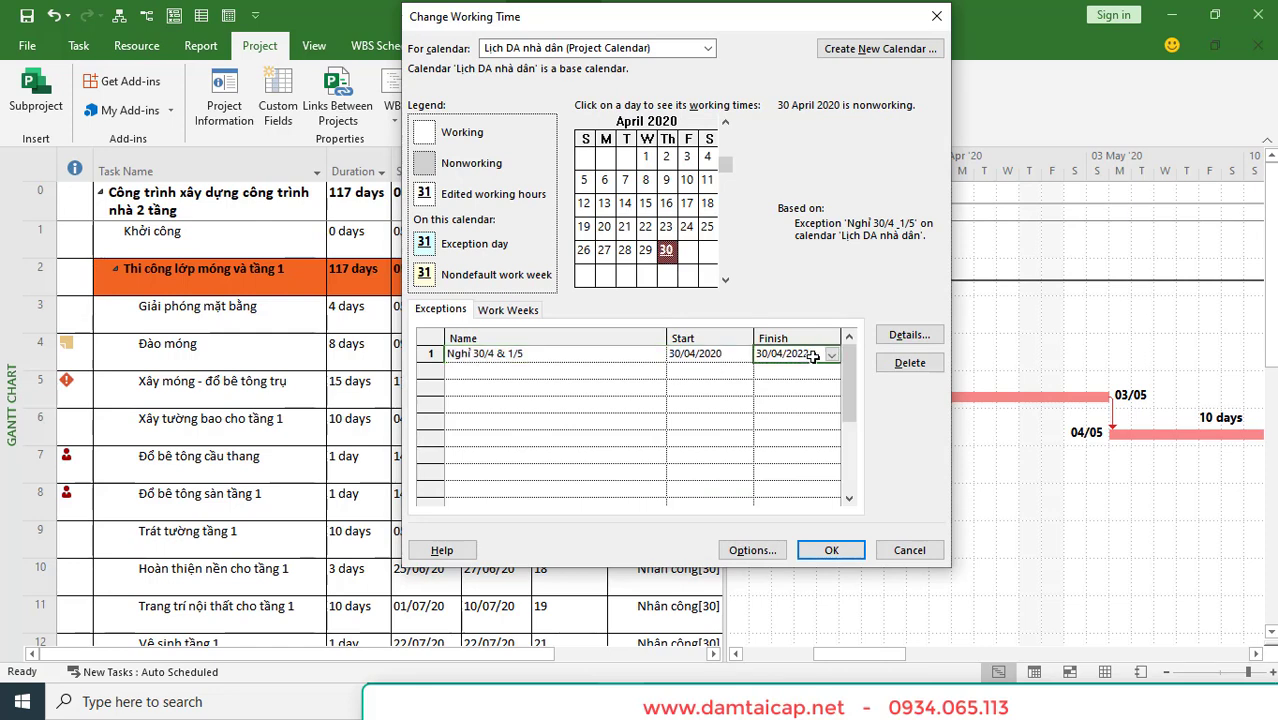
left_click(726, 280)
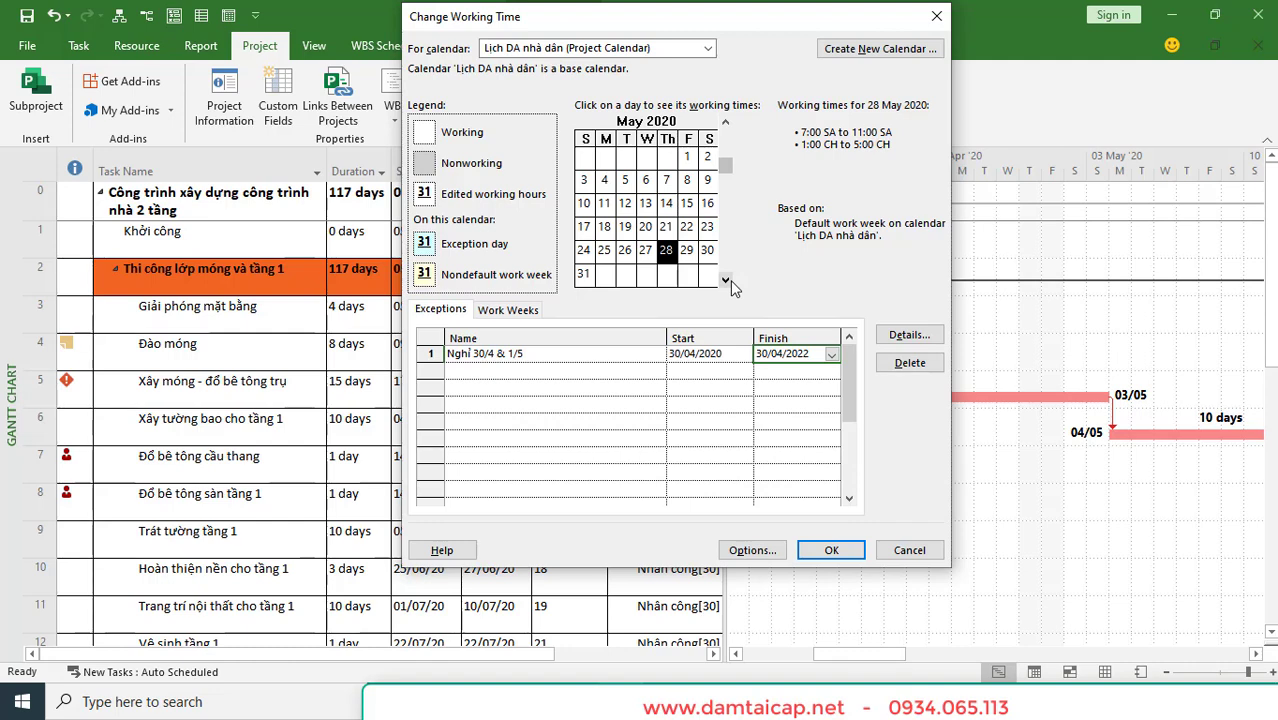
left_click(613, 357)
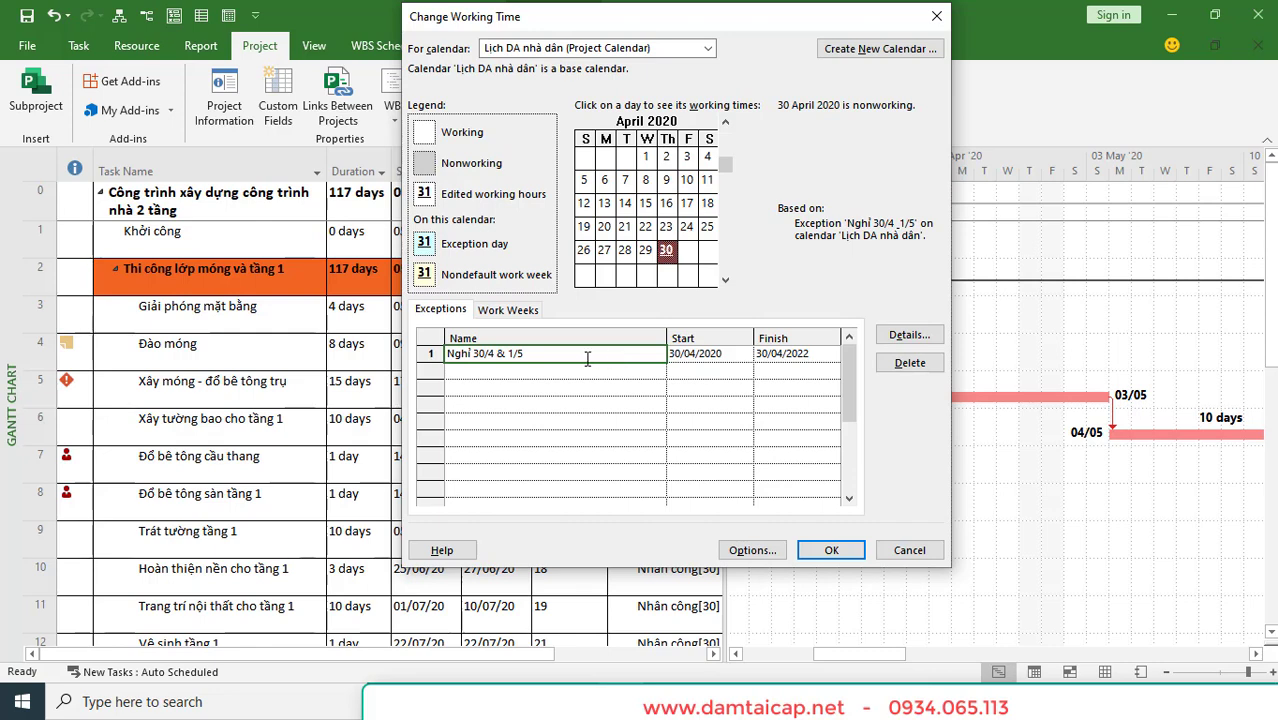
left_click(588, 360)
key("BackSpace")
key("BackSpace")
key("BackSpace")
key("BackSpace")
key("BackSpace")
key("BackSpace")
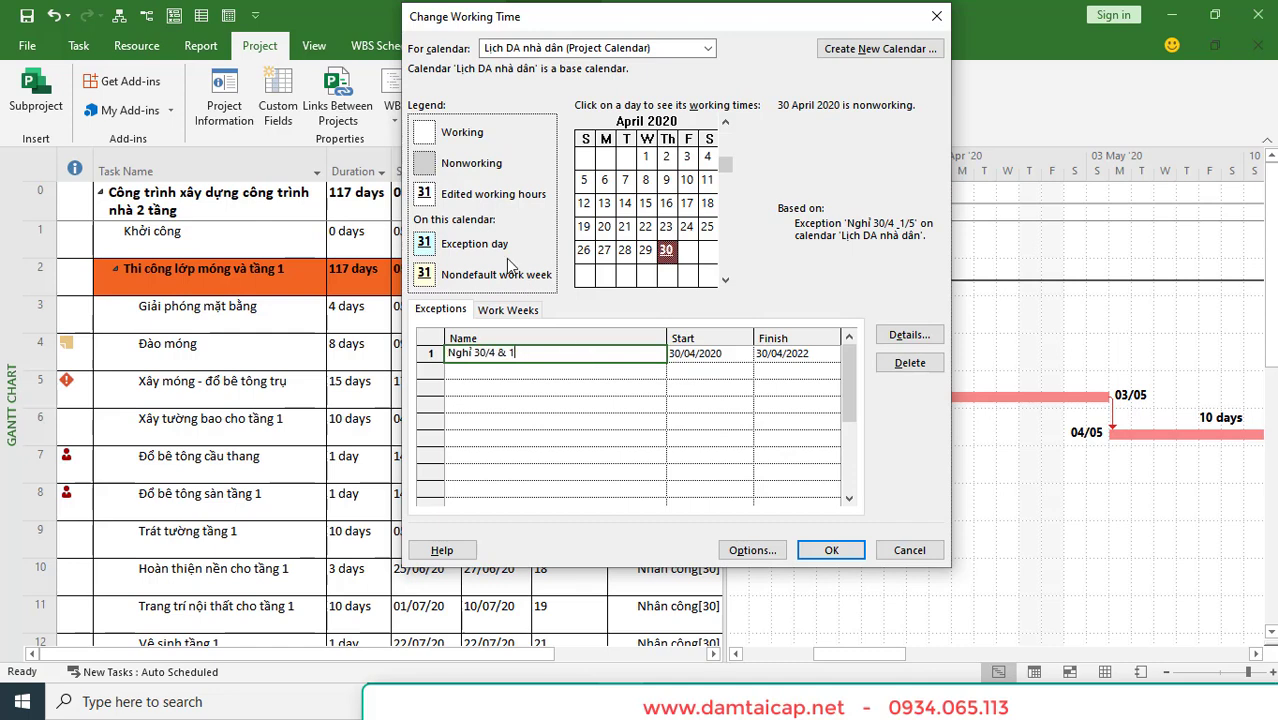
key("Return")
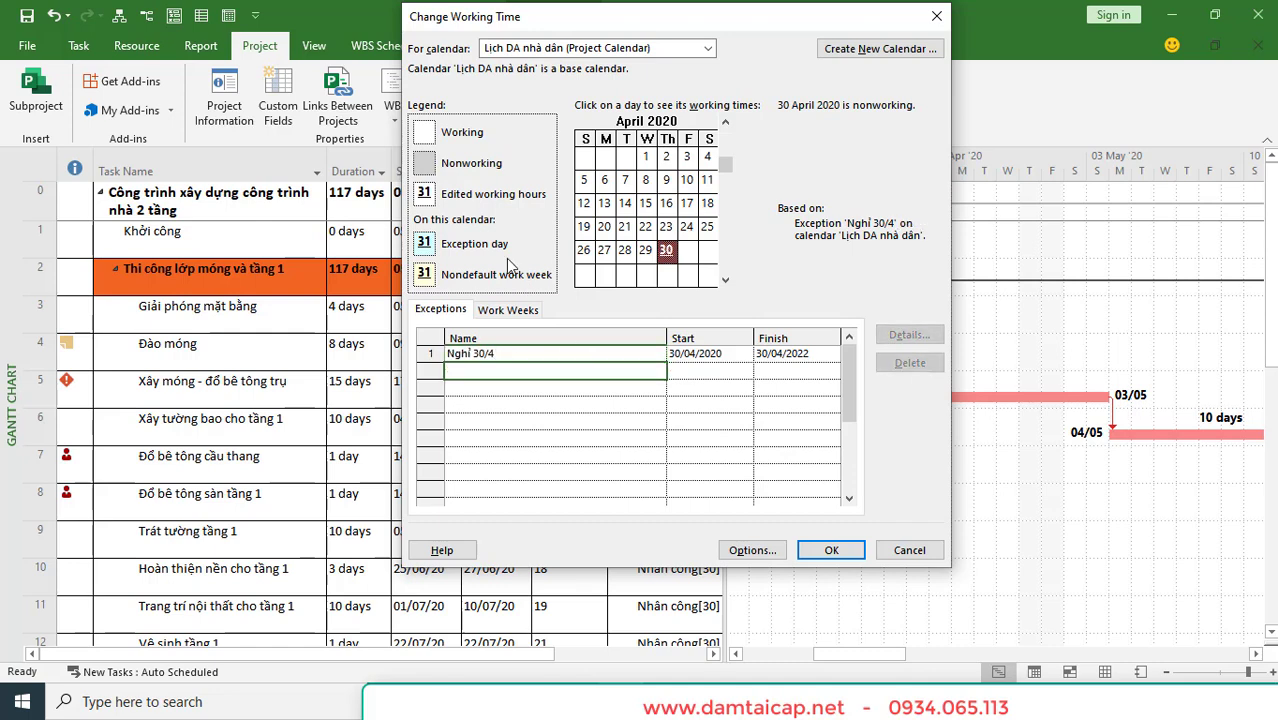
Step: Add a second calendar exception named "Nghỉ 1/5" with a start date of 01/05/2020
type("Nghỉ 1/5")
key("Return")
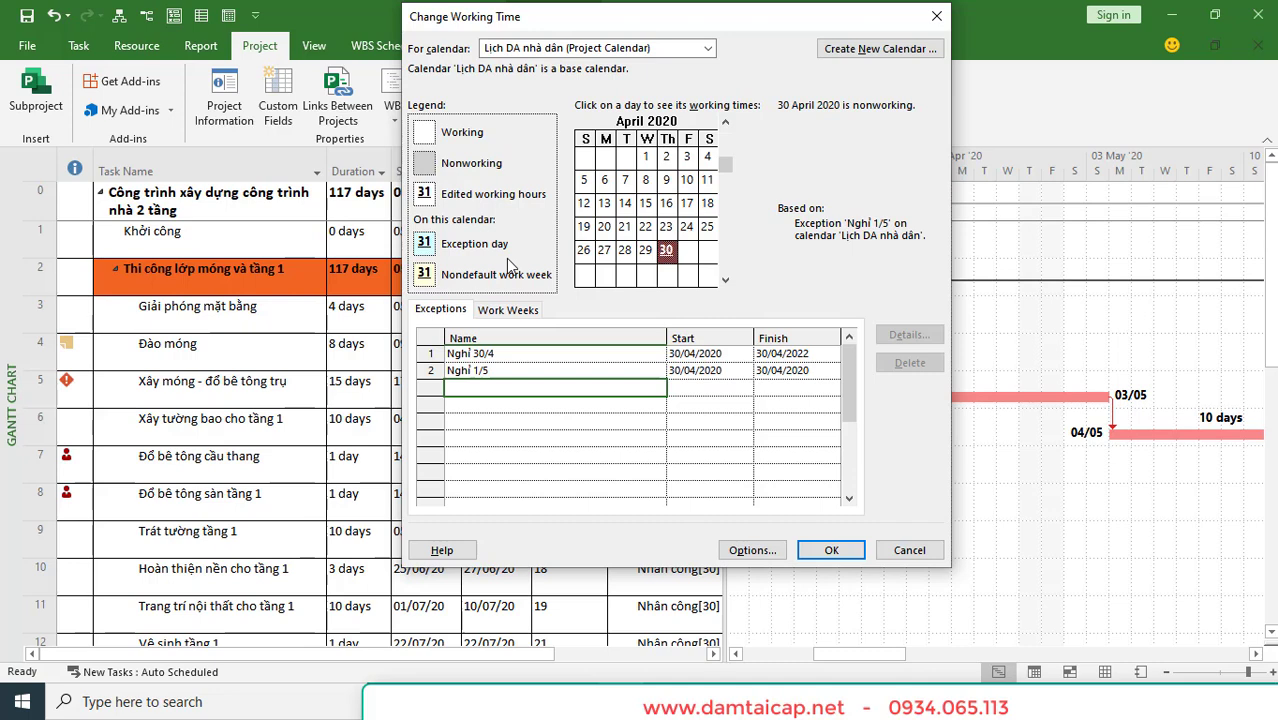
left_click(493, 356)
left_click(505, 371)
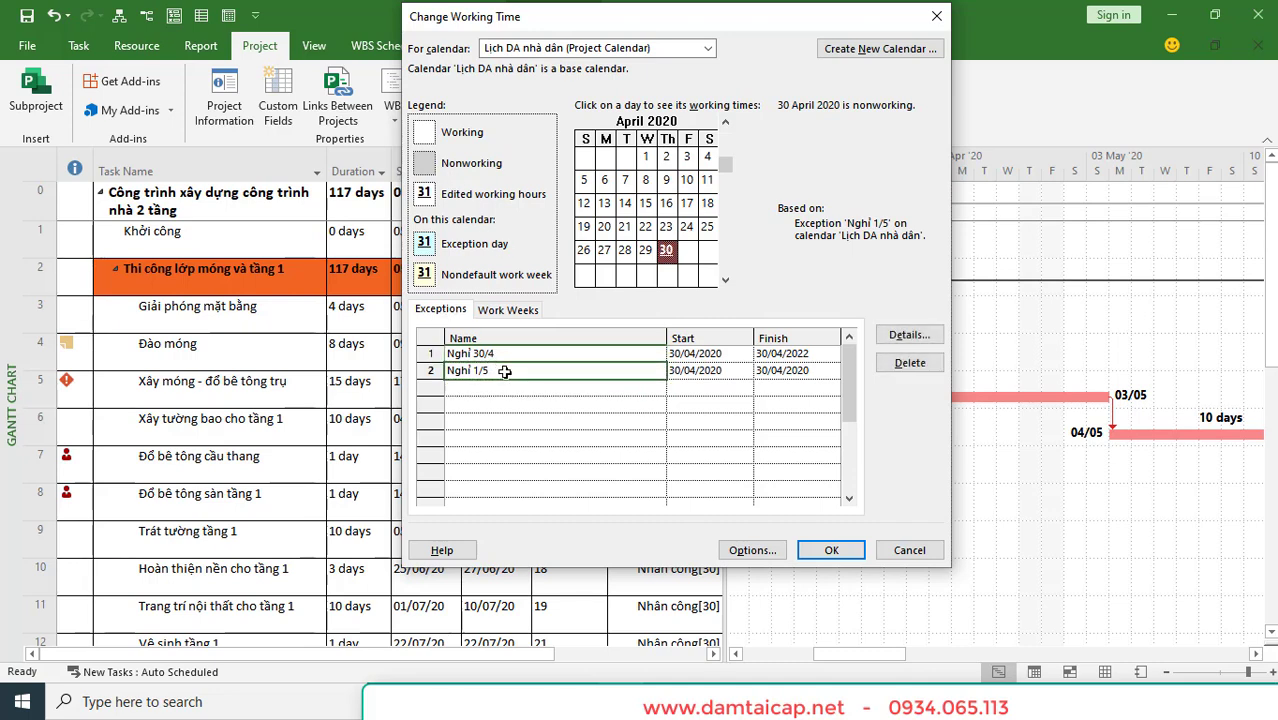
left_click(706, 368)
left_click(745, 371)
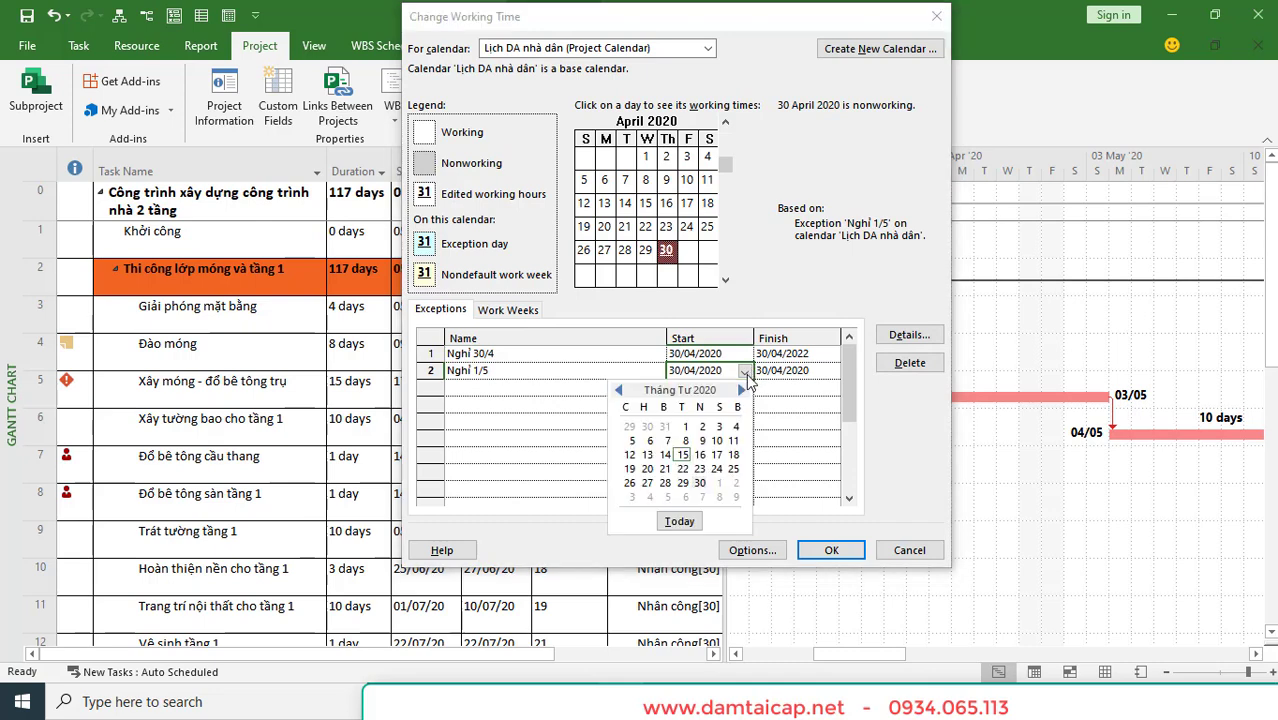
left_click(719, 483)
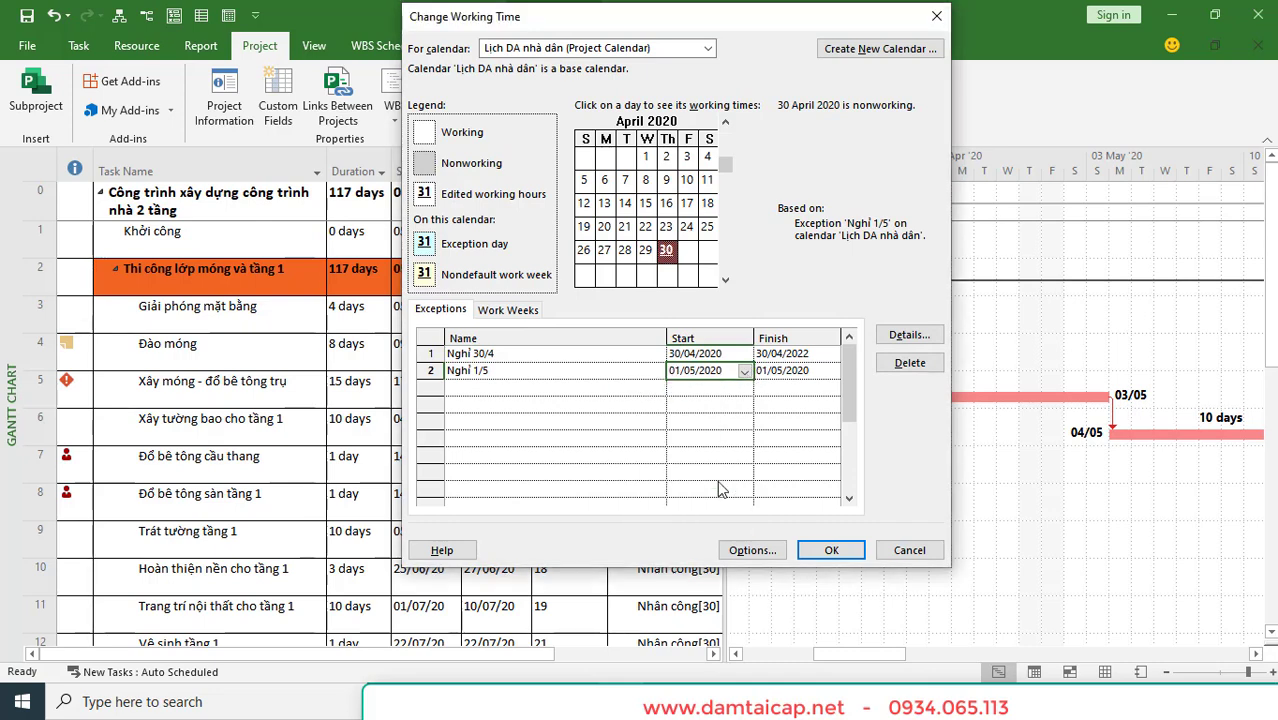
left_click(812, 372)
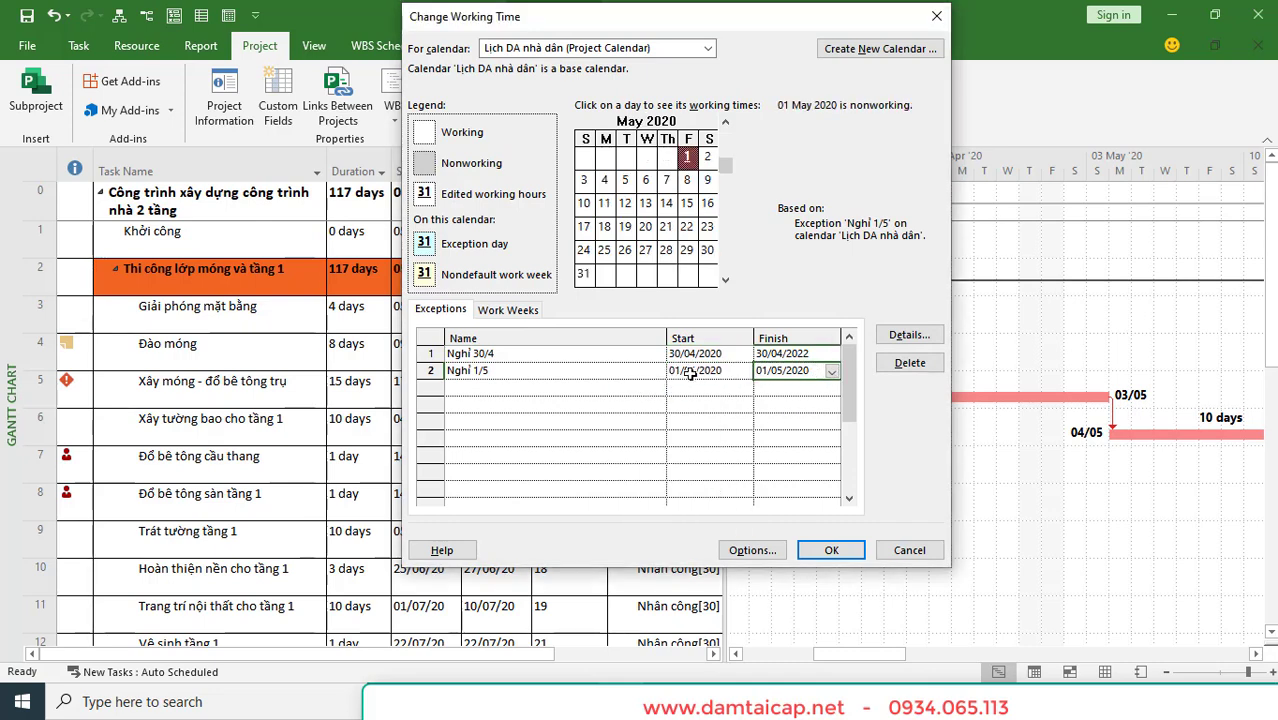
Step: Make the "Nghỉ 1/5" exception recur yearly on 01 May, ending after 3 occurrences
left_click(542, 377)
left_click(906, 335)
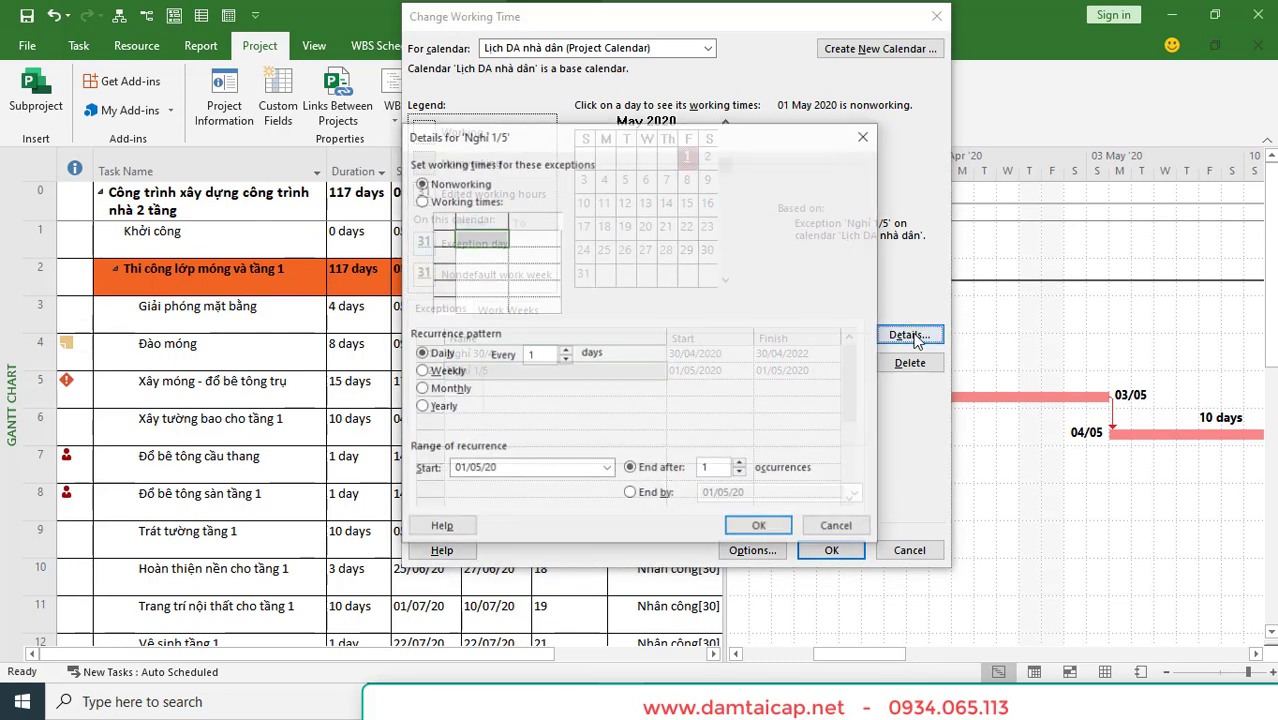
left_click(712, 469)
left_click_drag(712, 469, 681, 469)
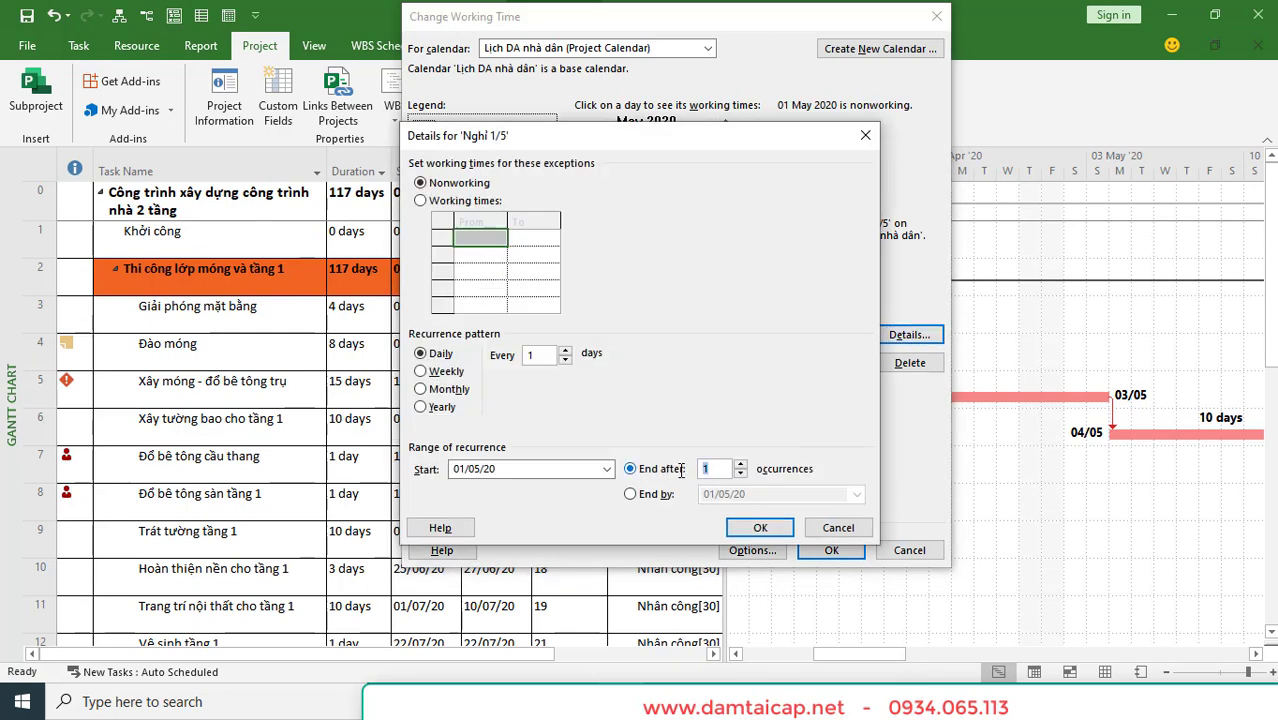
type("3")
left_click(763, 529)
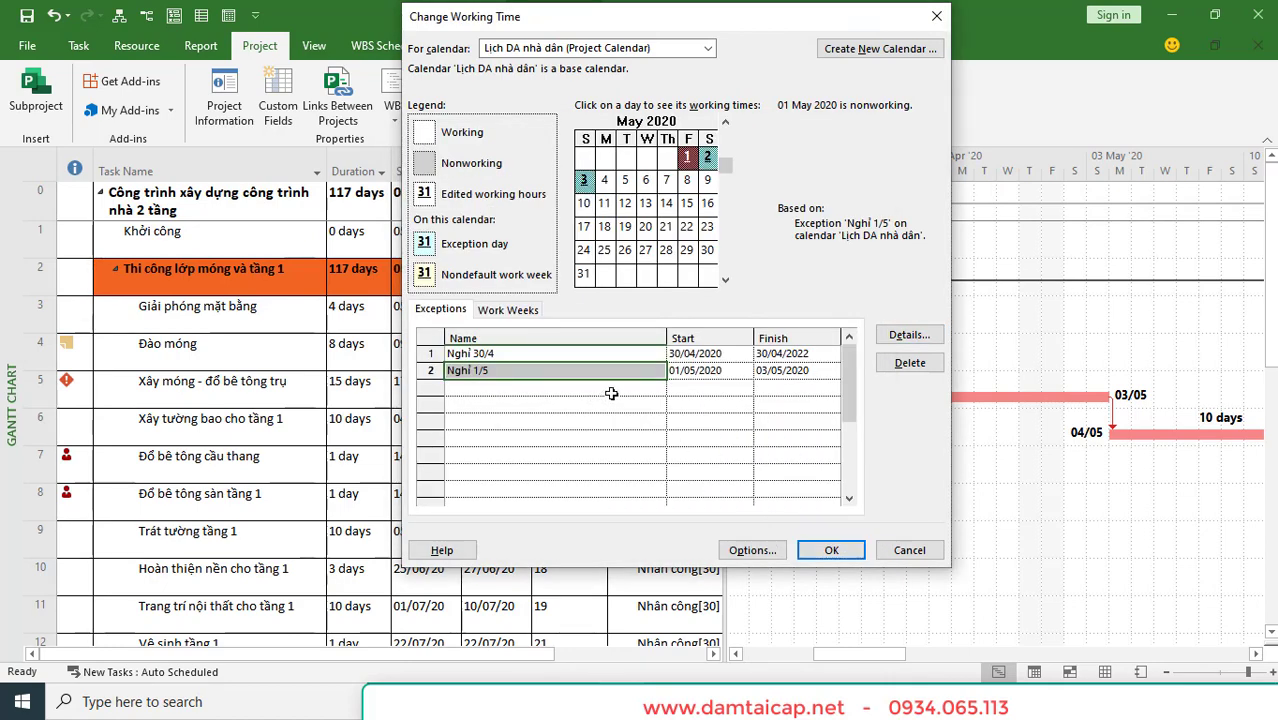
left_click(915, 340)
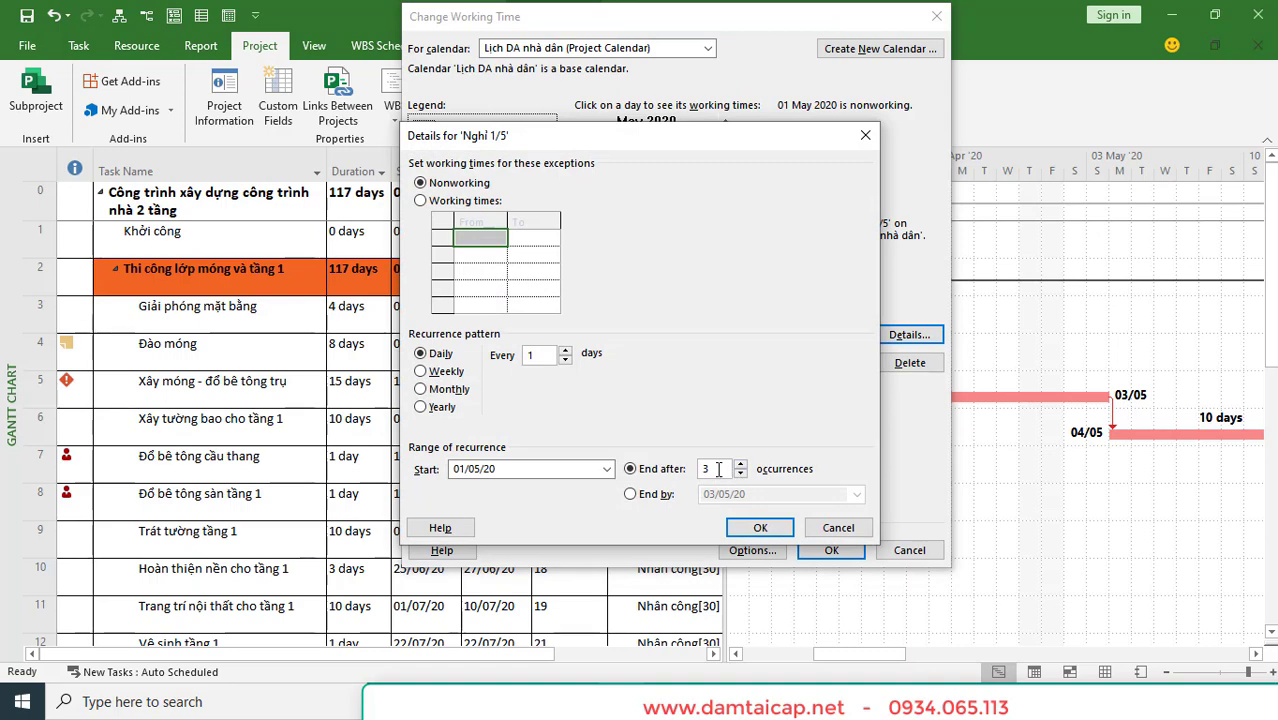
left_click(420, 407)
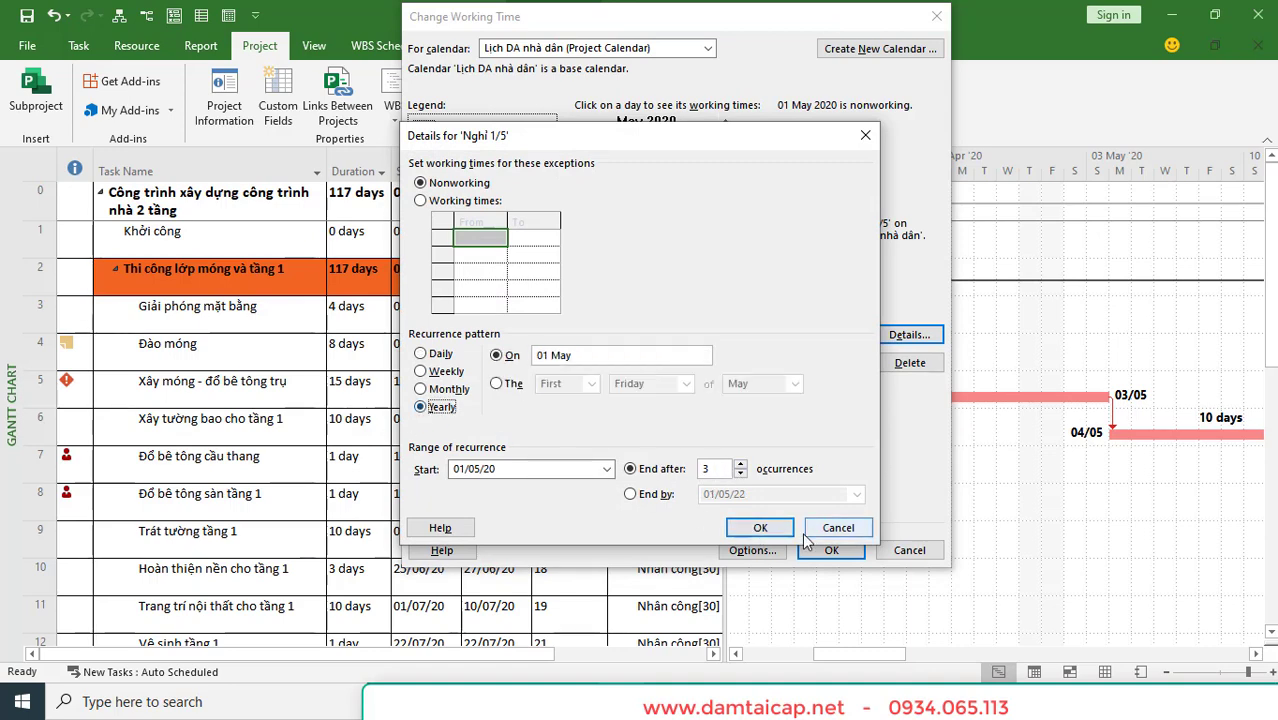
left_click(762, 524)
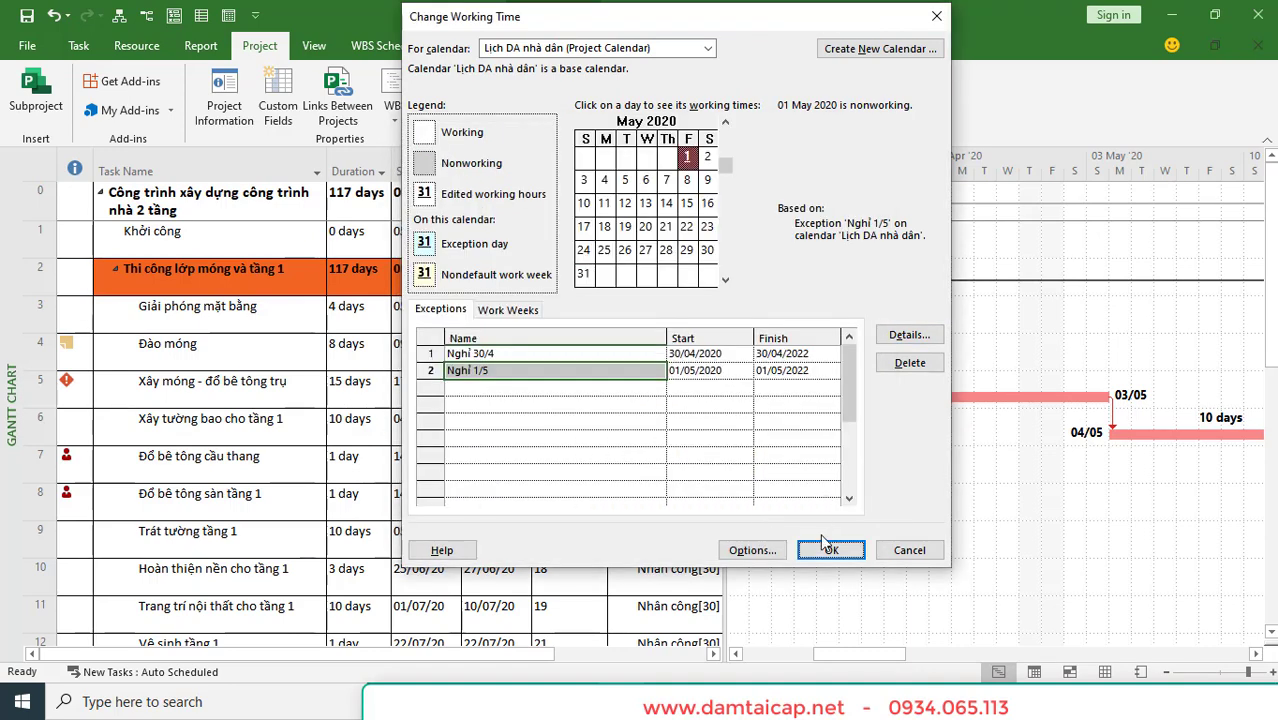
Step: Save the working time changes to the project calendar and select the task "Xây móng - đổ bê tông trụ"
left_click(721, 354)
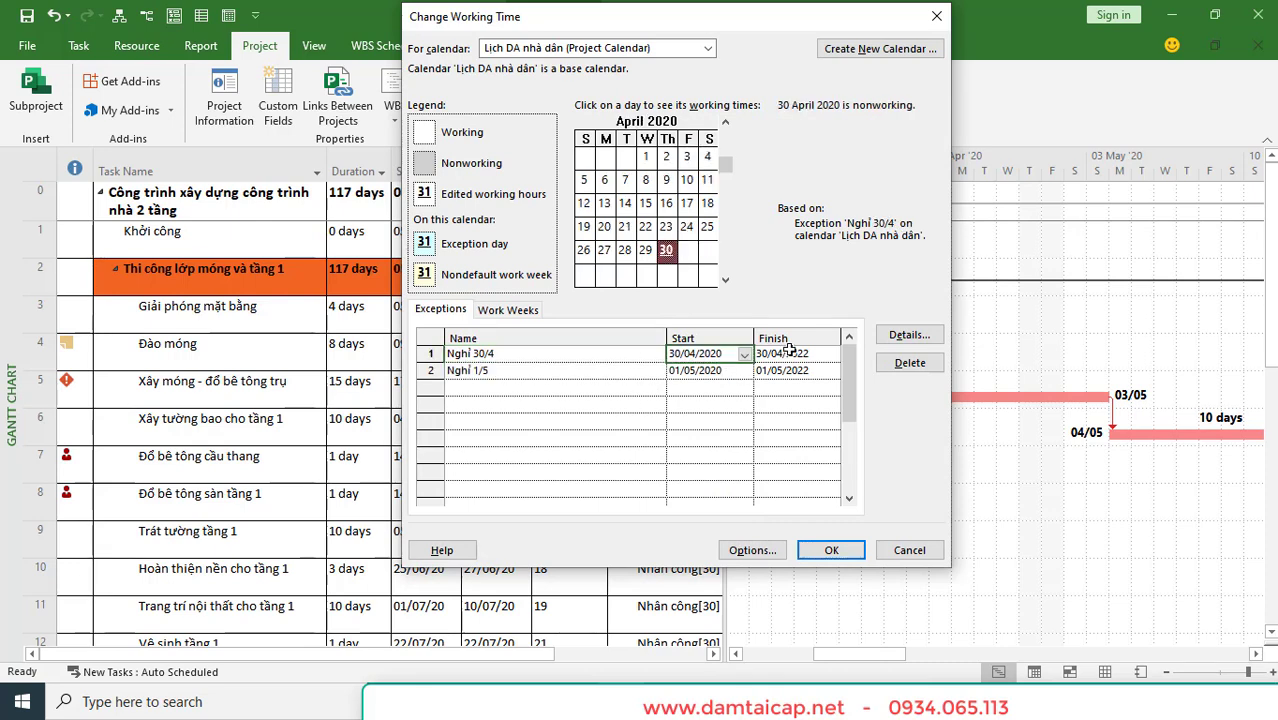
left_click(708, 370)
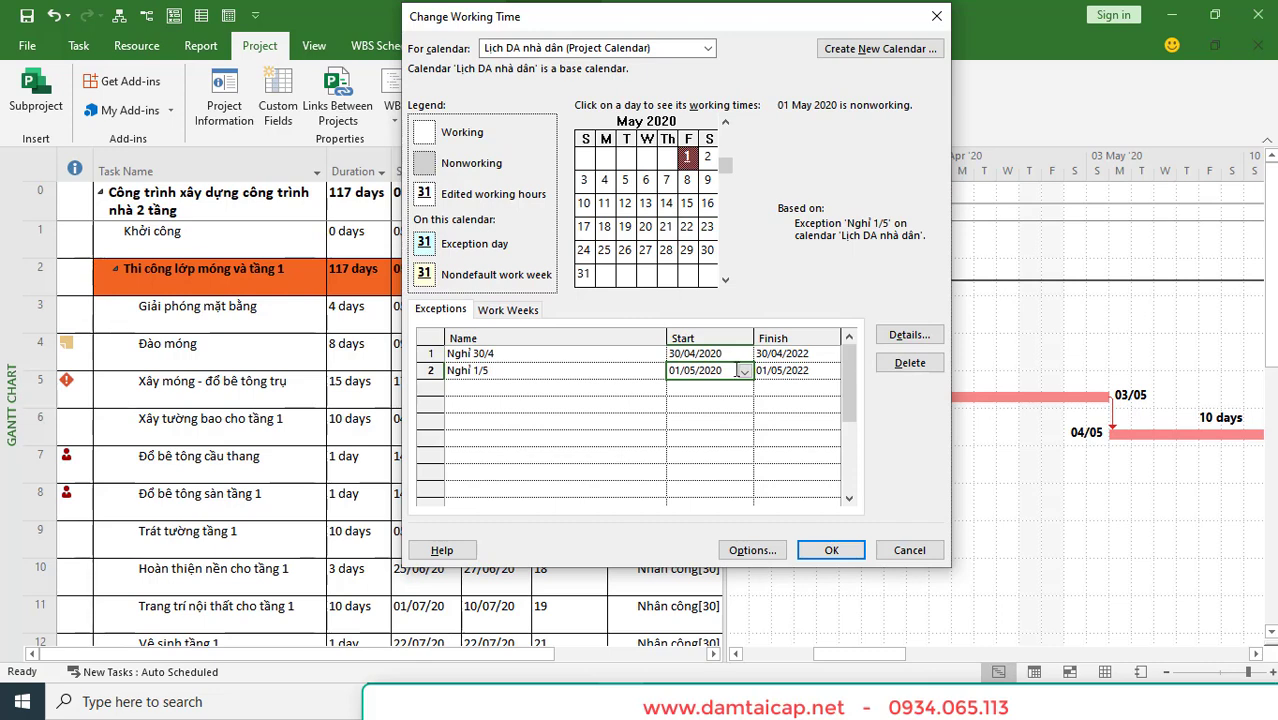
left_click(796, 371)
left_click_drag(515, 388, 508, 433)
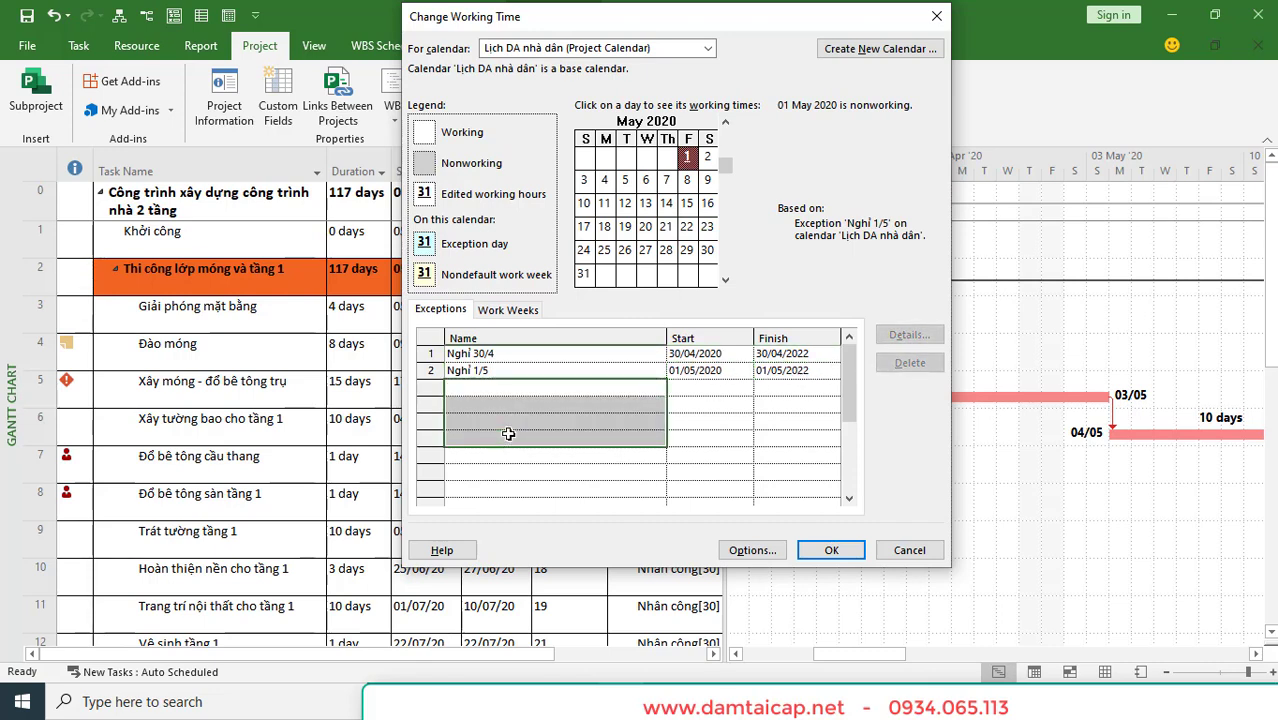
left_click(831, 552)
left_click(288, 386)
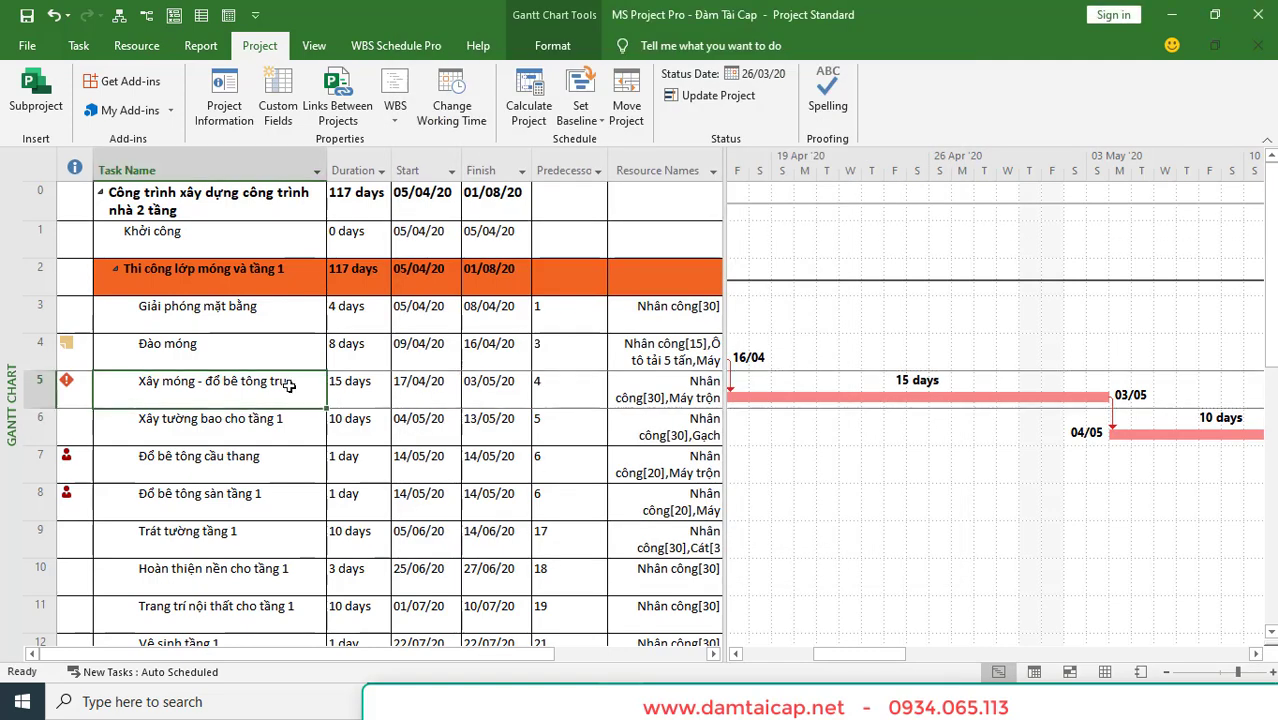